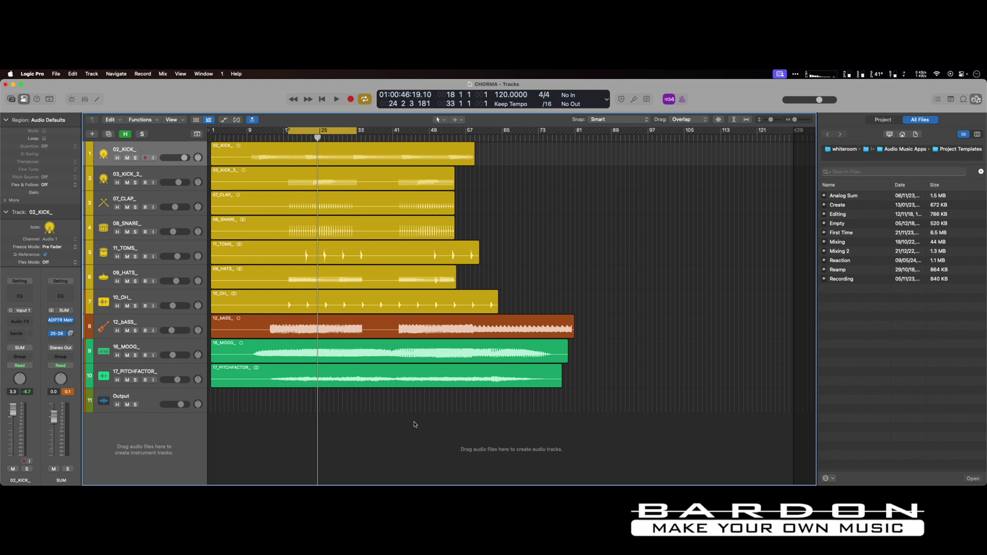
Step: Insert the ChromaGlow distortion plug-in in stereo or mono format on the 02_KICK_ track's channel strip
key(space)
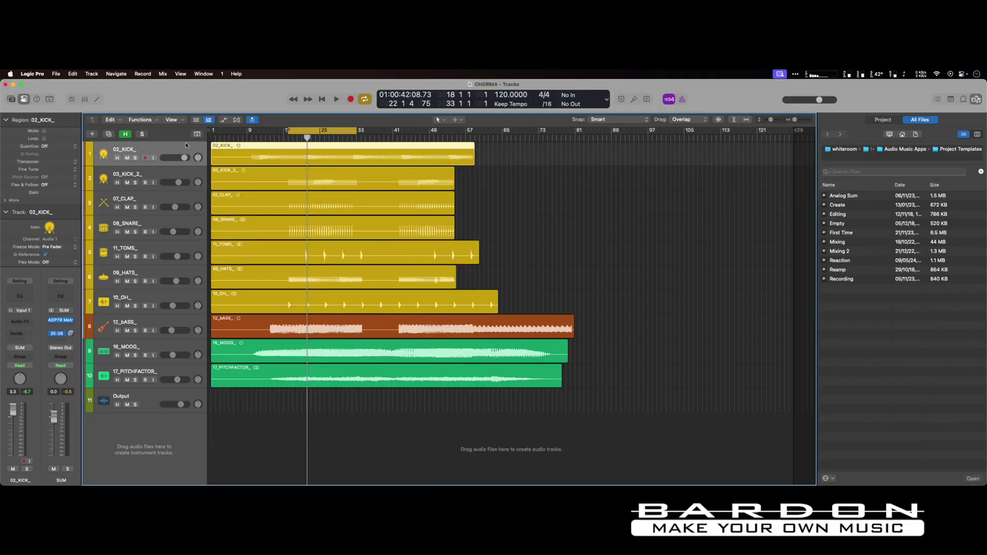
click(19, 321)
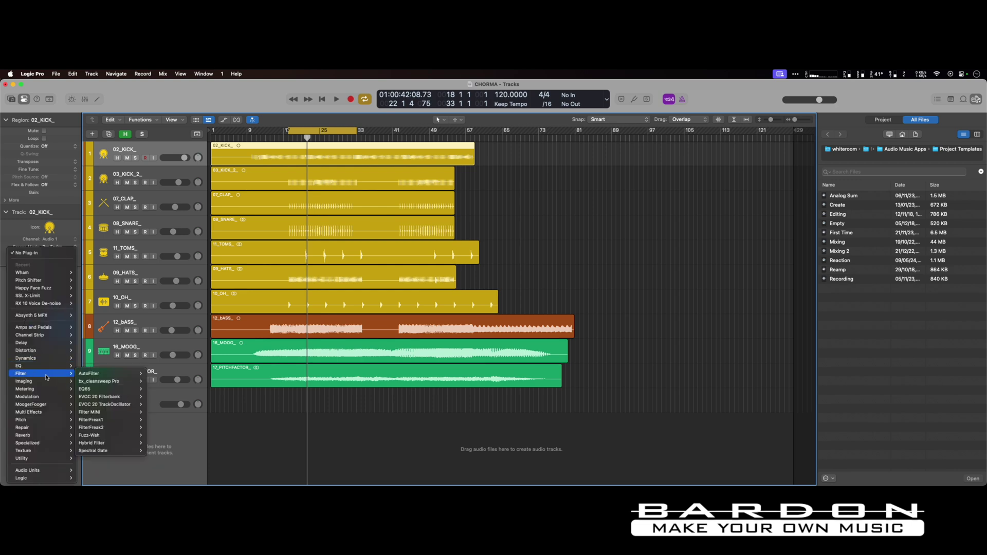
mouse_move(49, 408)
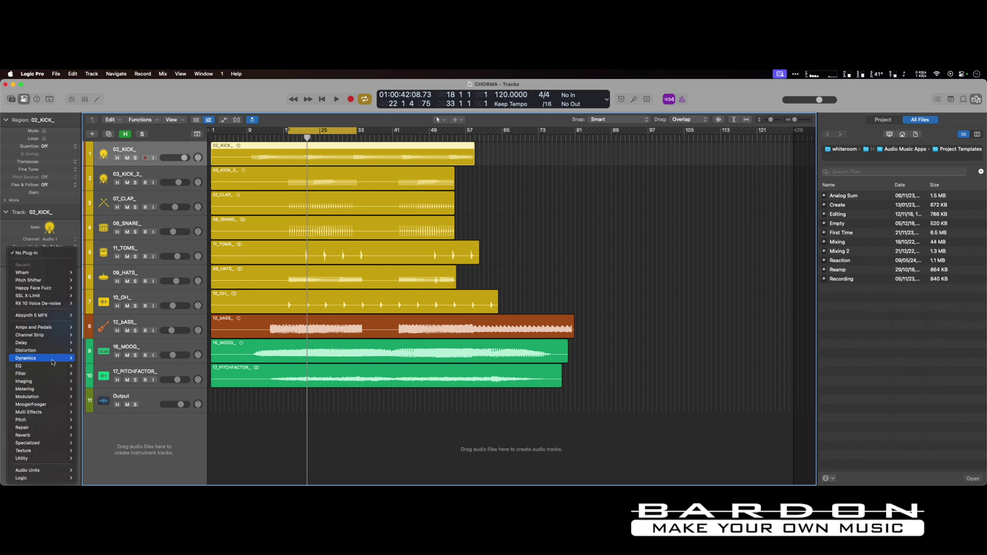
mouse_move(52, 351)
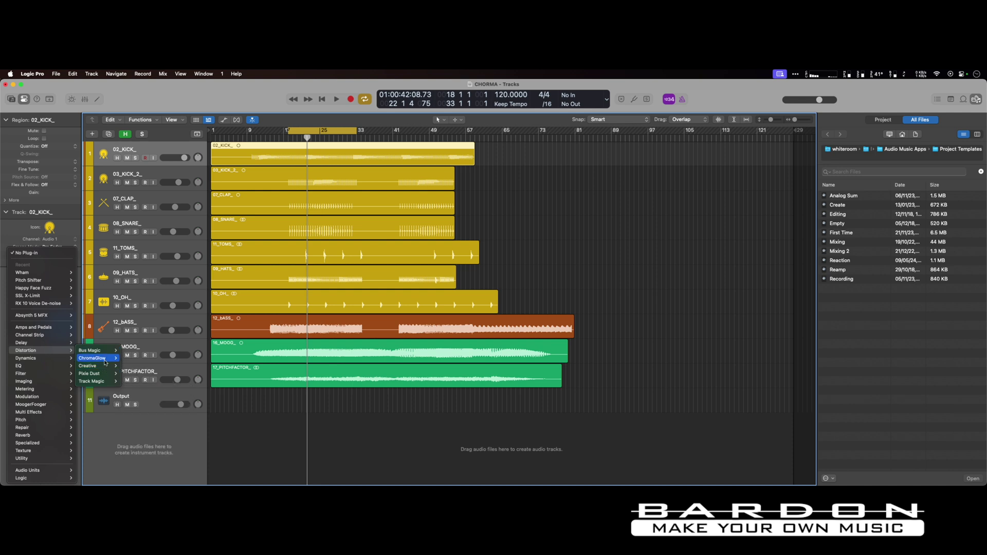
click(130, 359)
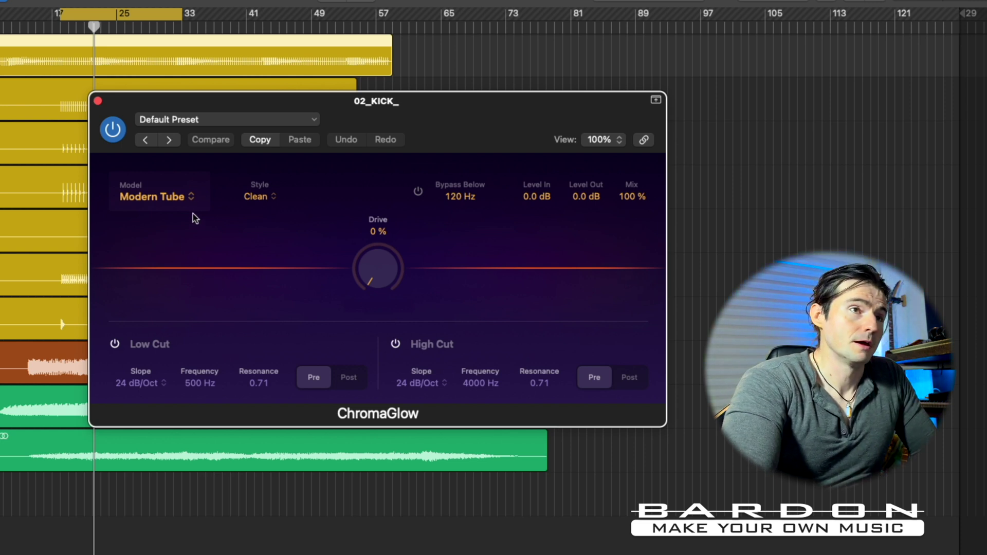
Step: Try ChromaGlow's Retro Tube, Squeeze and Analog Preamp models, and return the model to Modern Tube
click(189, 198)
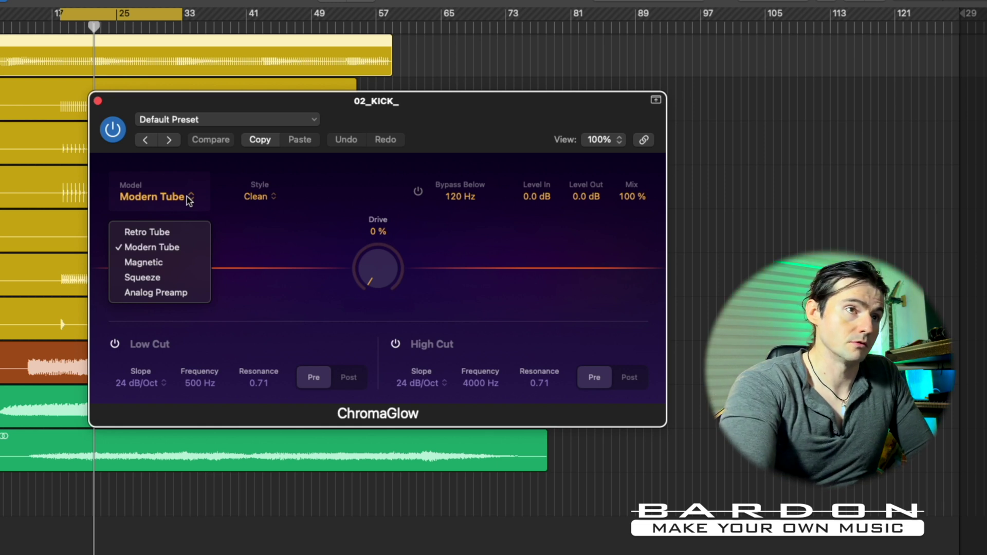
click(165, 232)
click(179, 199)
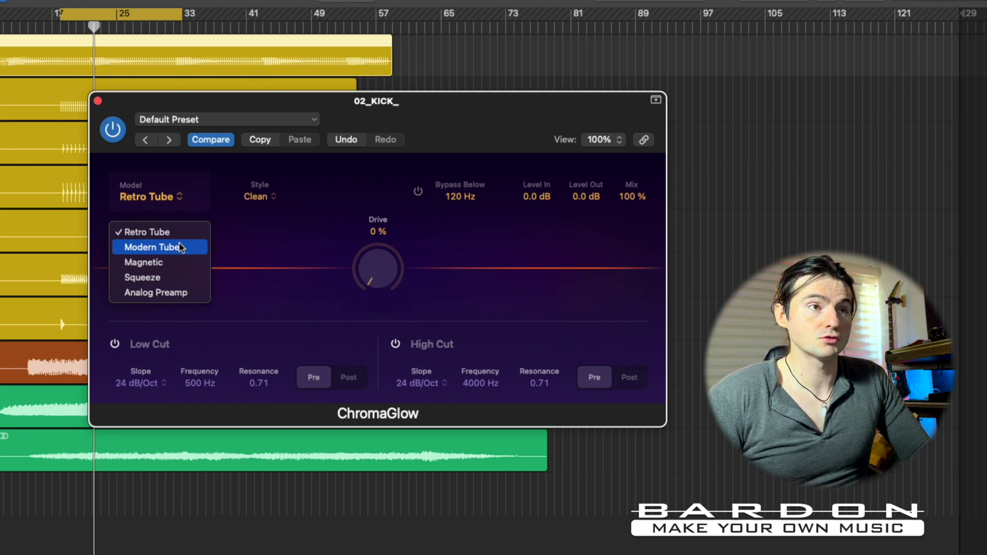
click(168, 278)
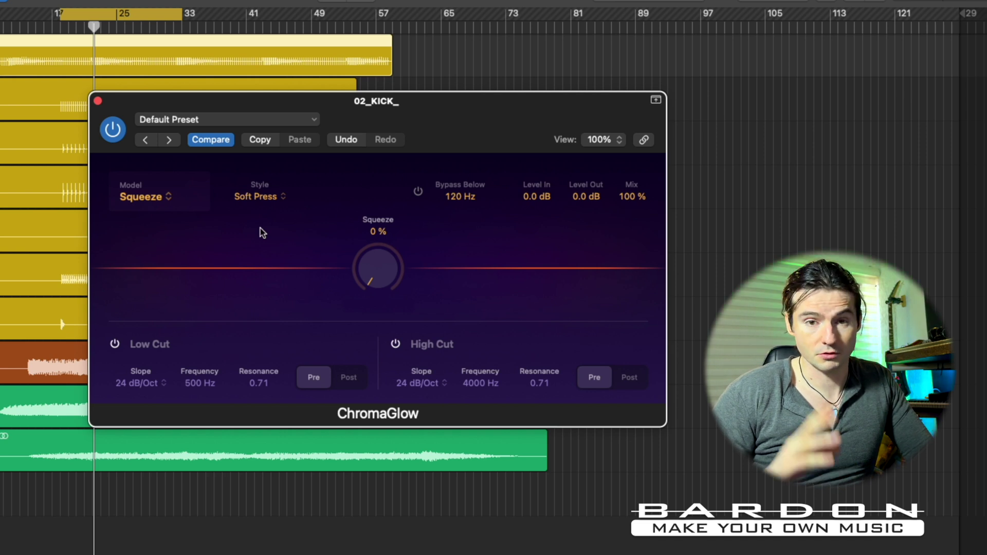
click(159, 200)
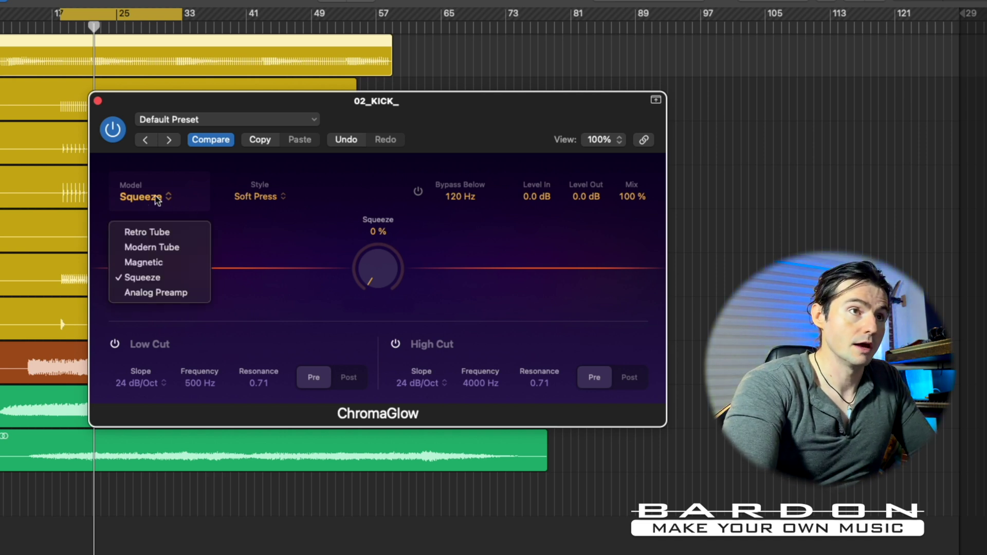
click(165, 292)
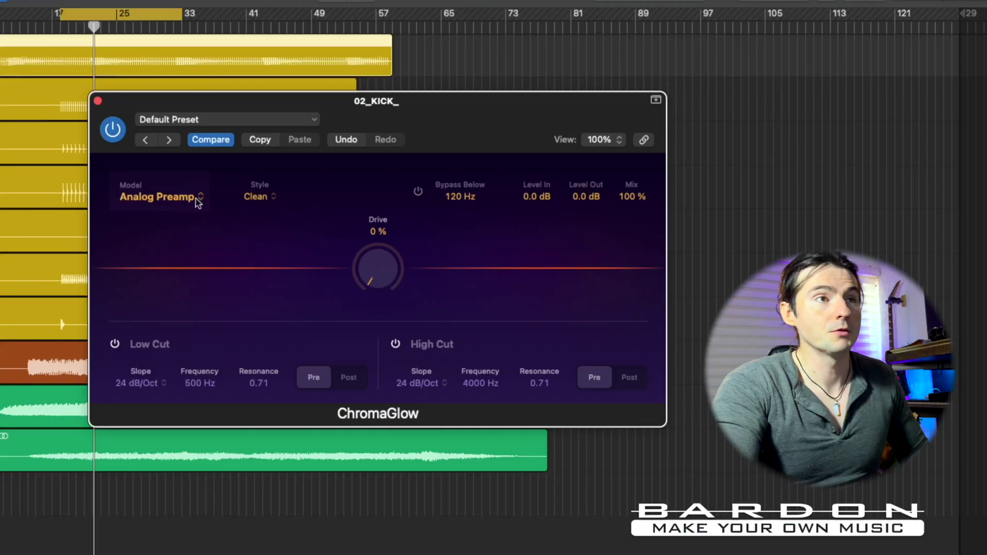
click(198, 198)
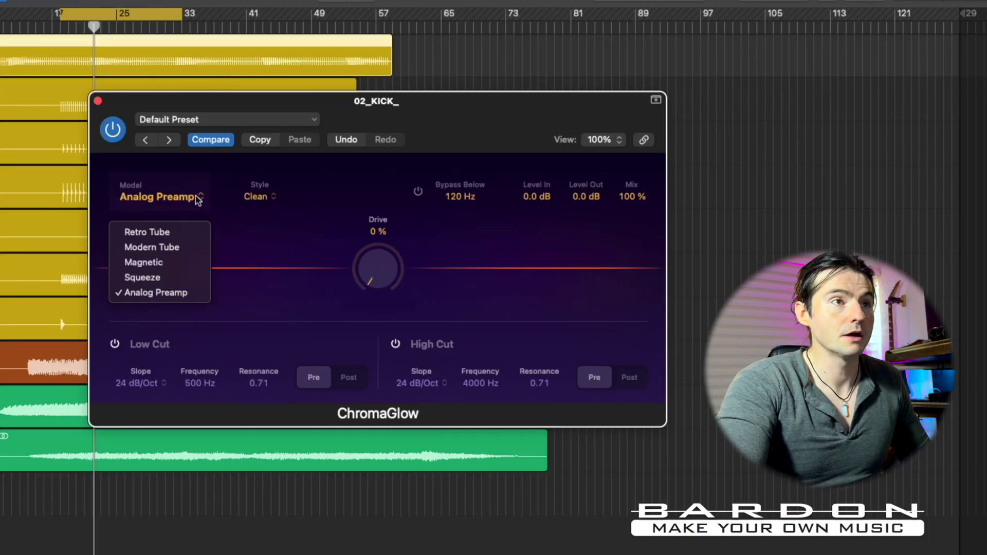
click(174, 246)
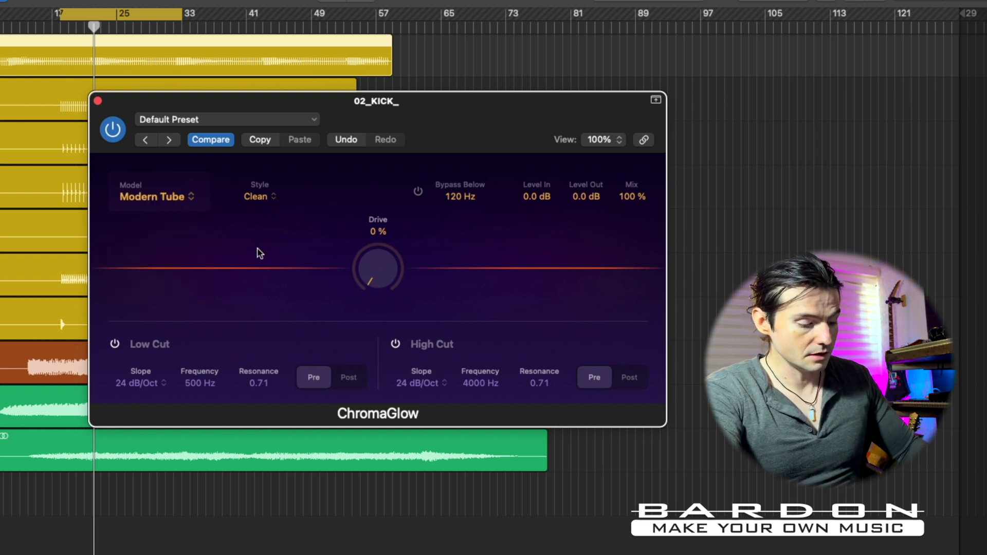
Step: Solo the kick track and raise ChromaGlow's Drive to 77 % while listening to the playback
key(ctrl+s)
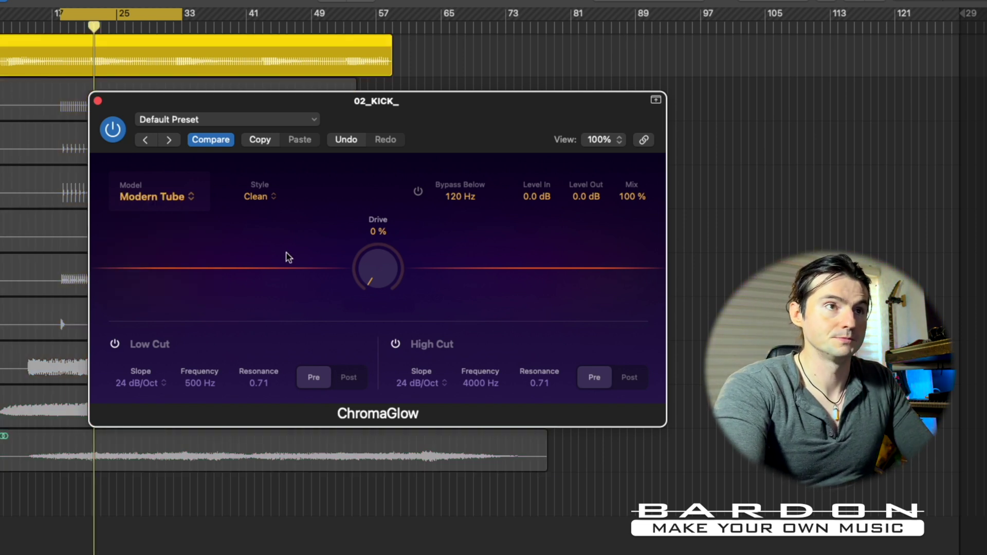
key(space)
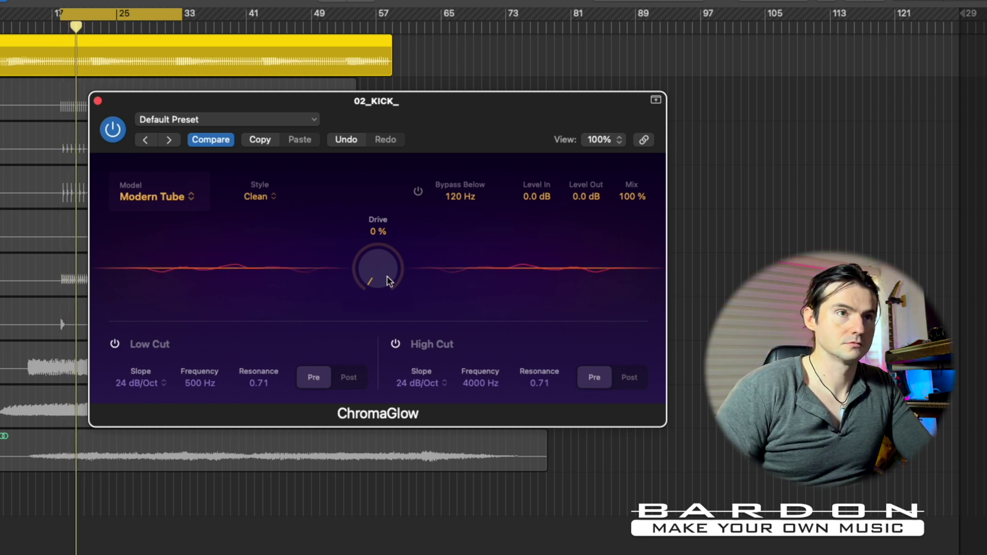
scroll(389, 281, up, 15)
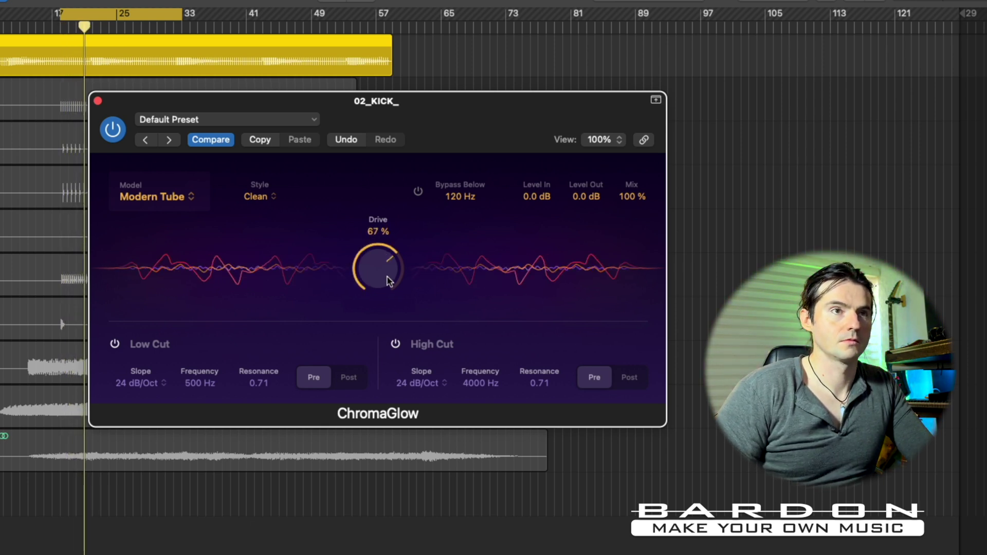
scroll(389, 281, up, 4)
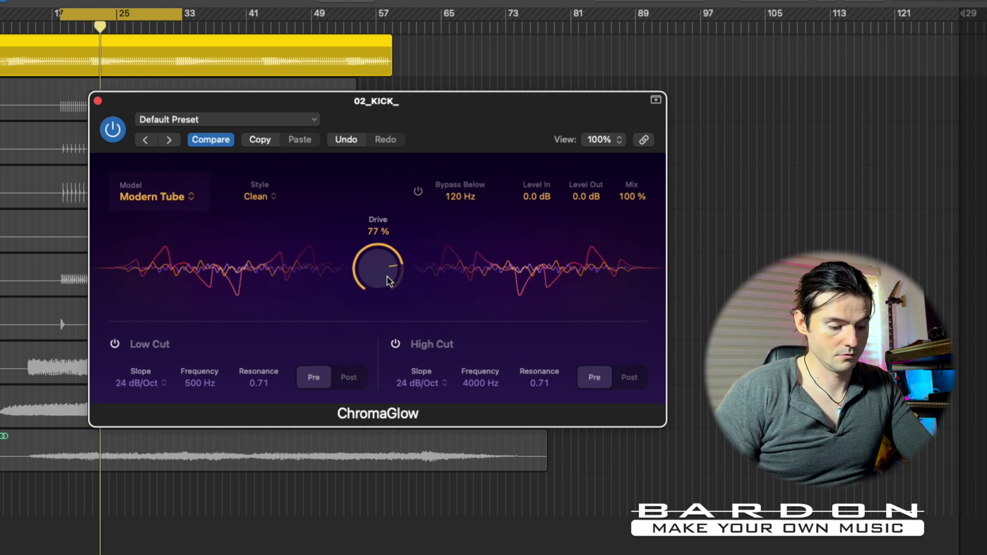
key(space)
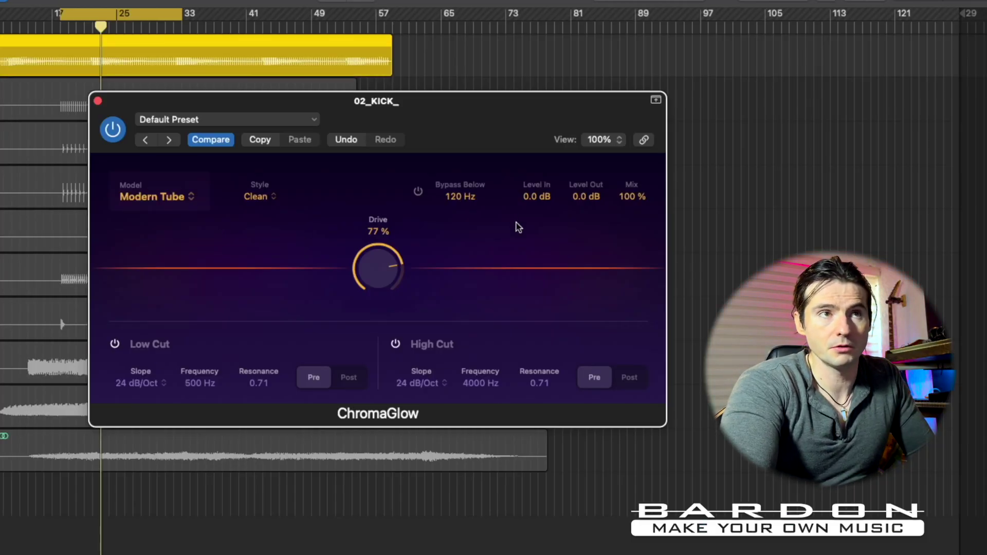
Step: Change the Modern Tube style to Colorful and audition it on the soloed kick
click(264, 196)
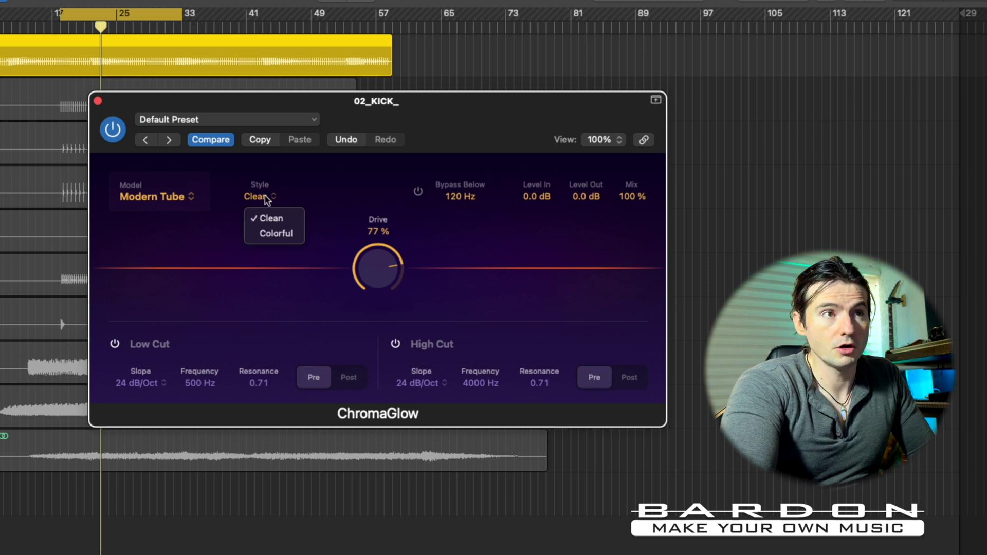
click(291, 237)
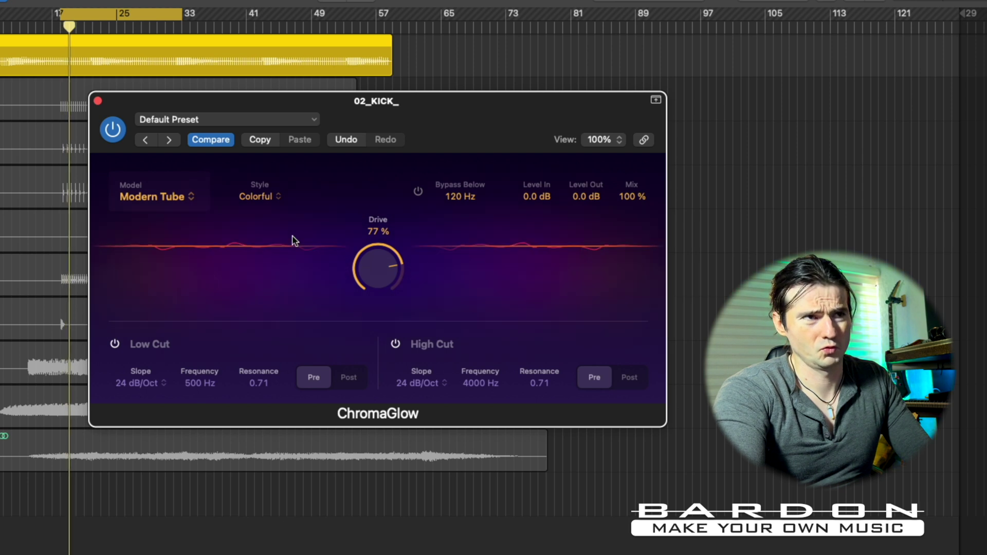
key(space)
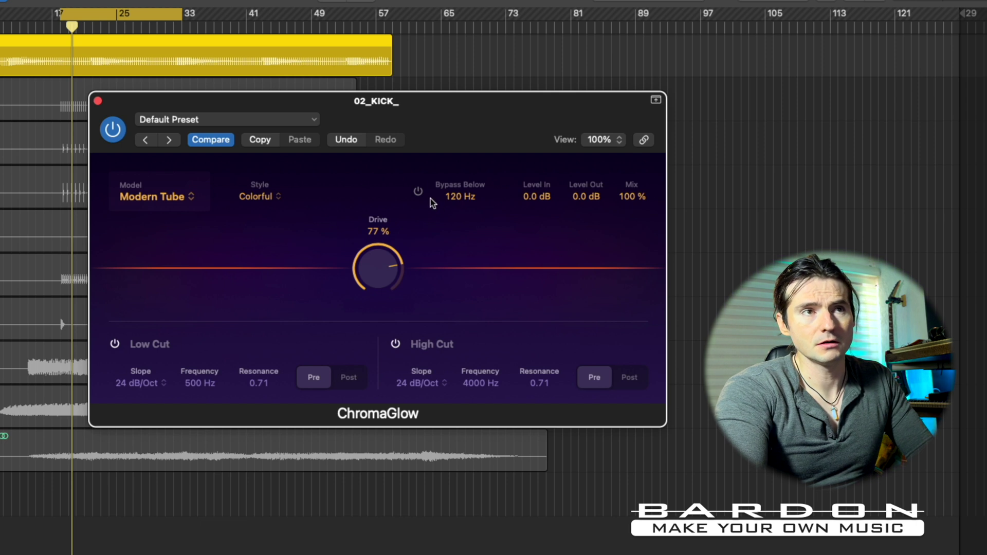
Step: Enable Bypass Below and set it to 680 Hz during playback, comparing the sound with the bypass off and on
click(418, 192)
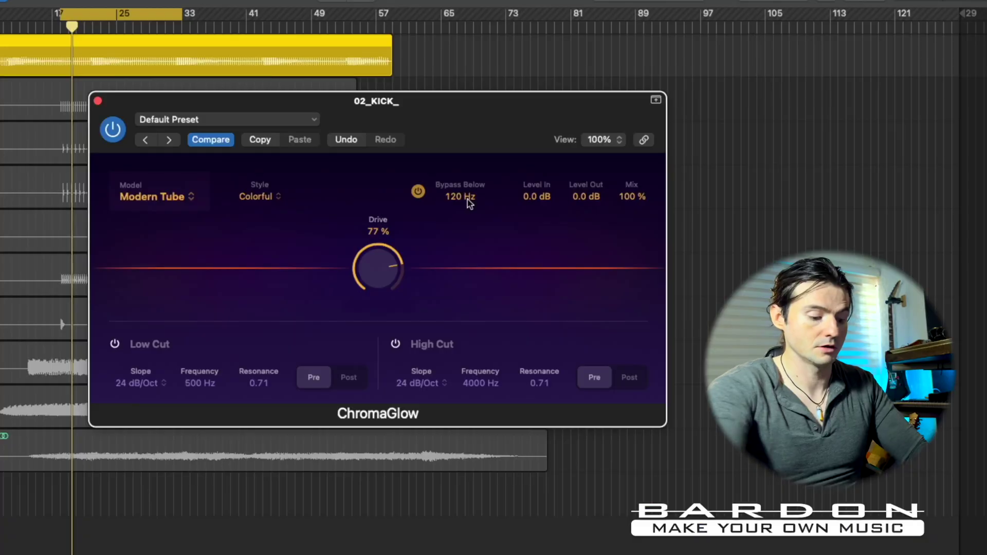
key(space)
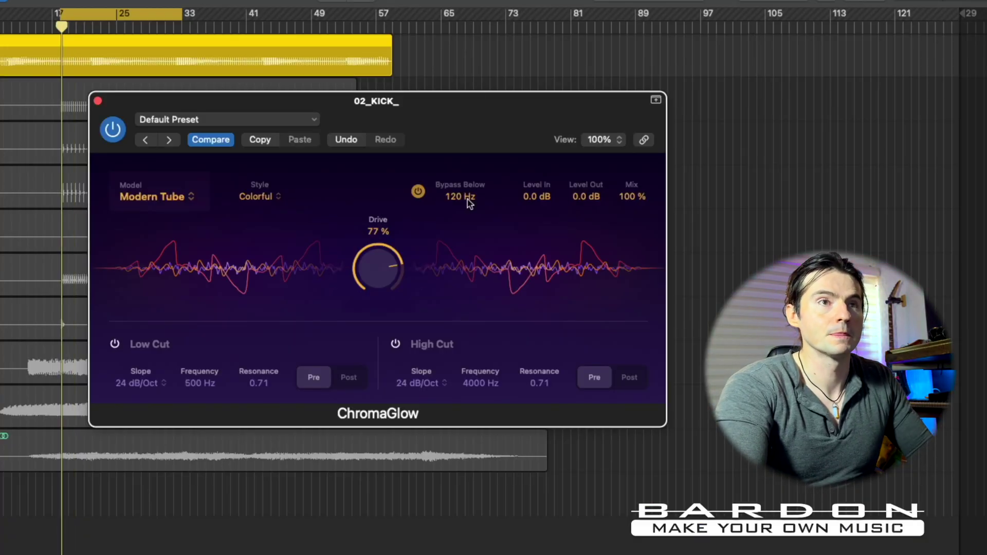
scroll(449, 199, up, 10)
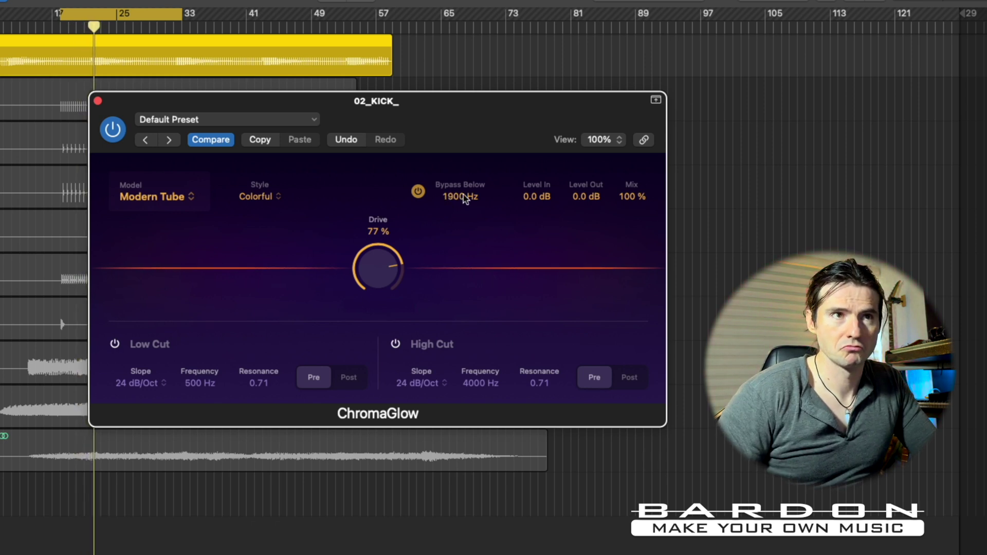
scroll(464, 199, up, 2)
scroll(464, 199, down, 3)
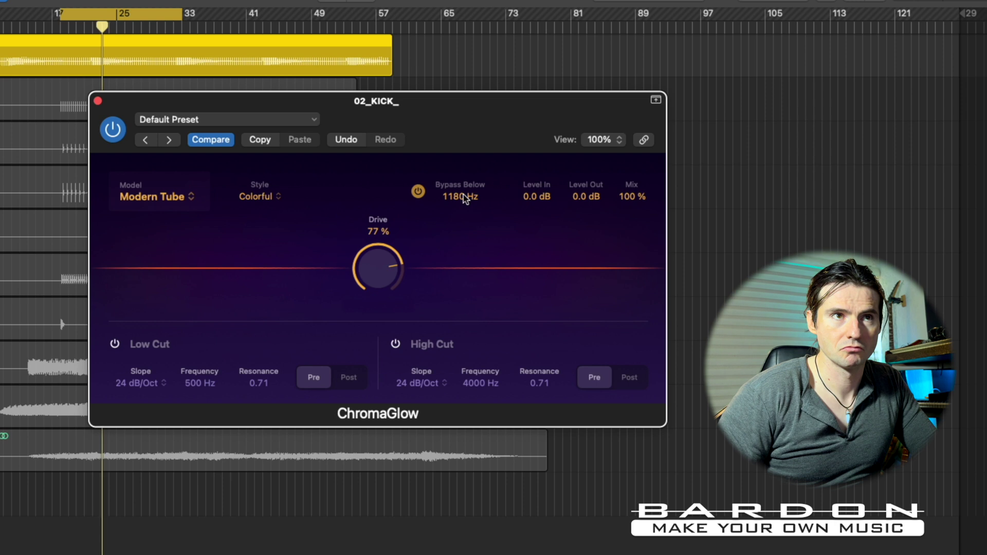
scroll(463, 196, down, 3)
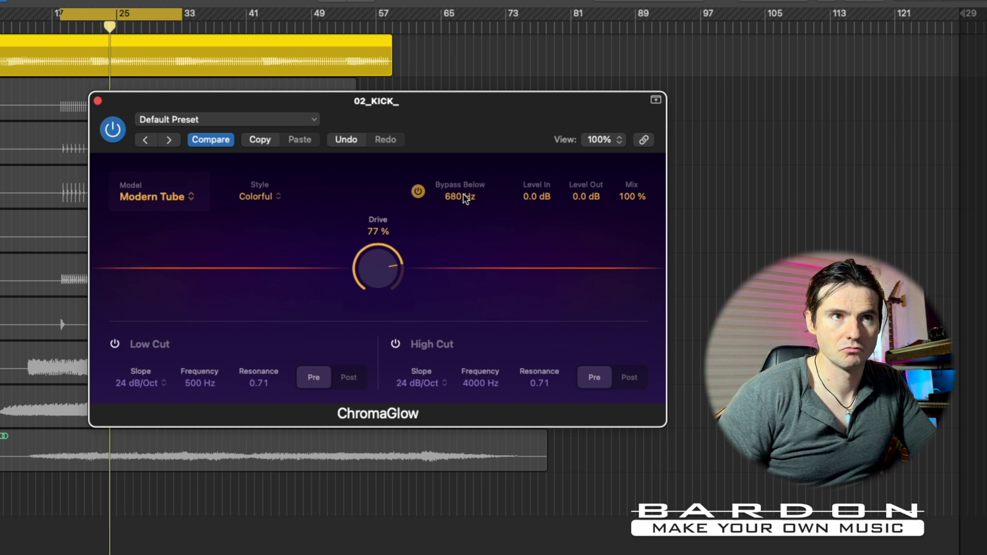
click(418, 192)
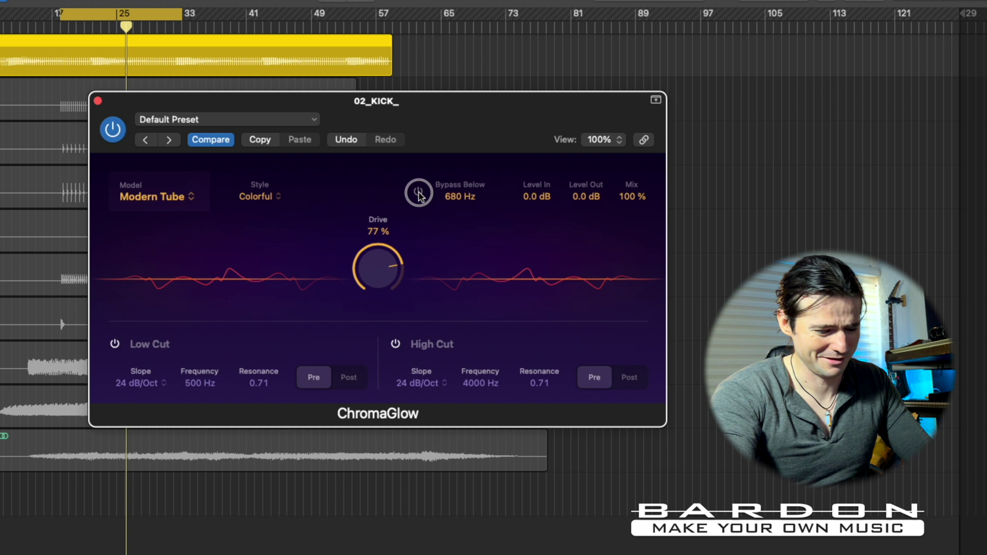
click(418, 193)
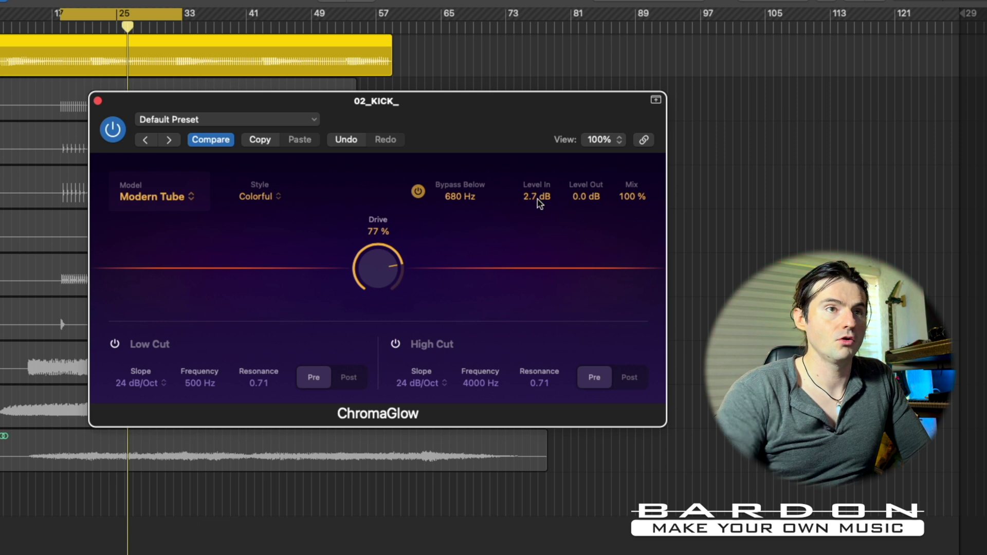
Step: Reset Drive to 0 % and raise it gradually to 78 % while listening to the kick
drag(379, 267, 386, 526)
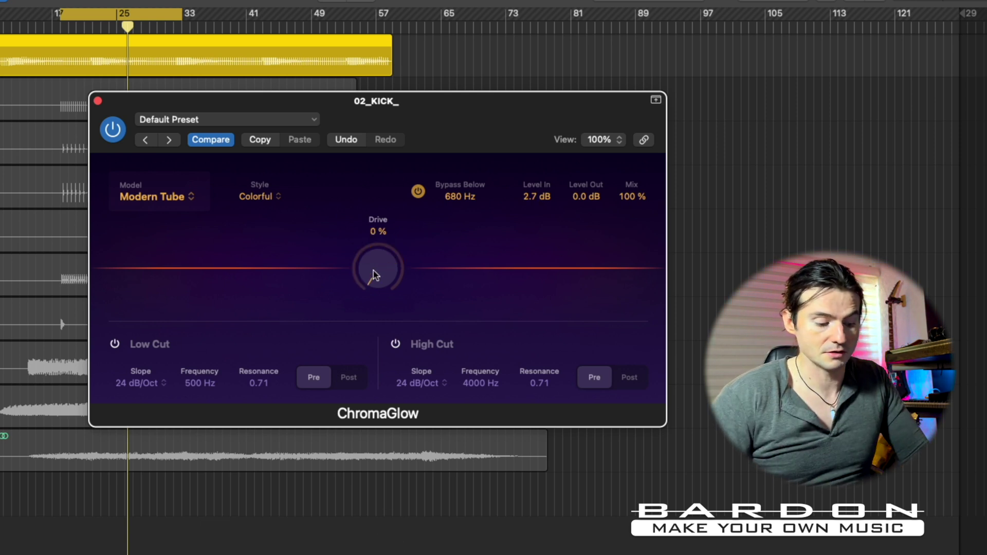
key(space)
scroll(373, 270, up, 6)
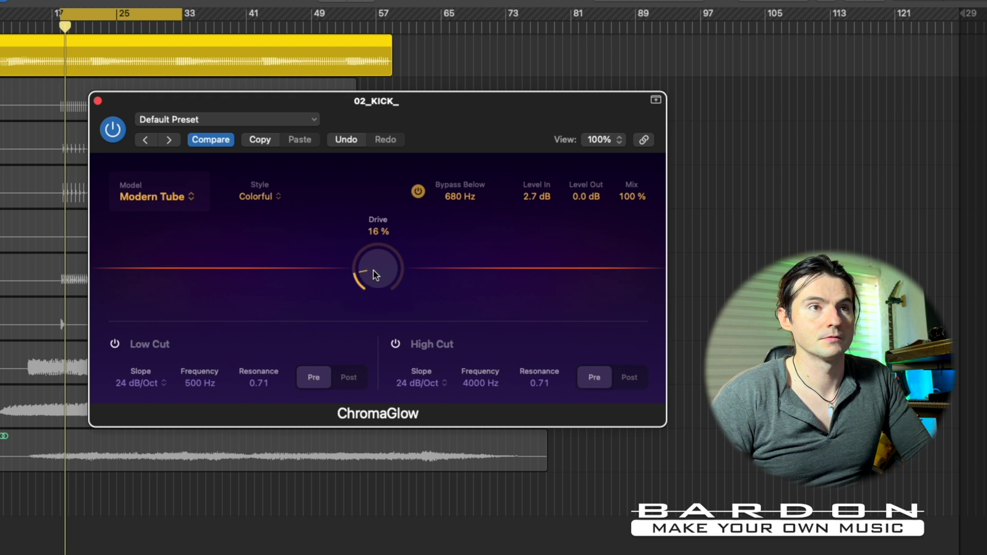
scroll(373, 270, up, 8)
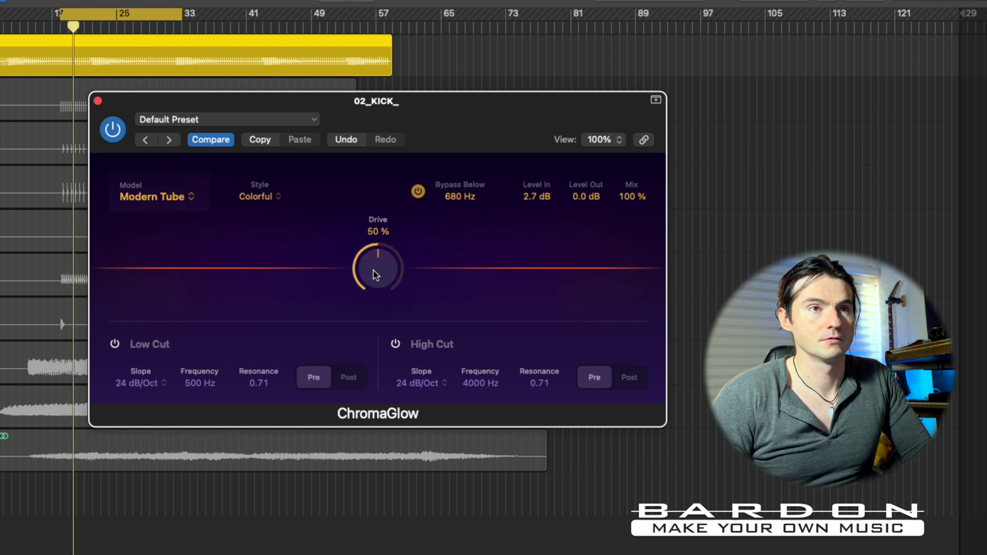
scroll(373, 270, up, 4)
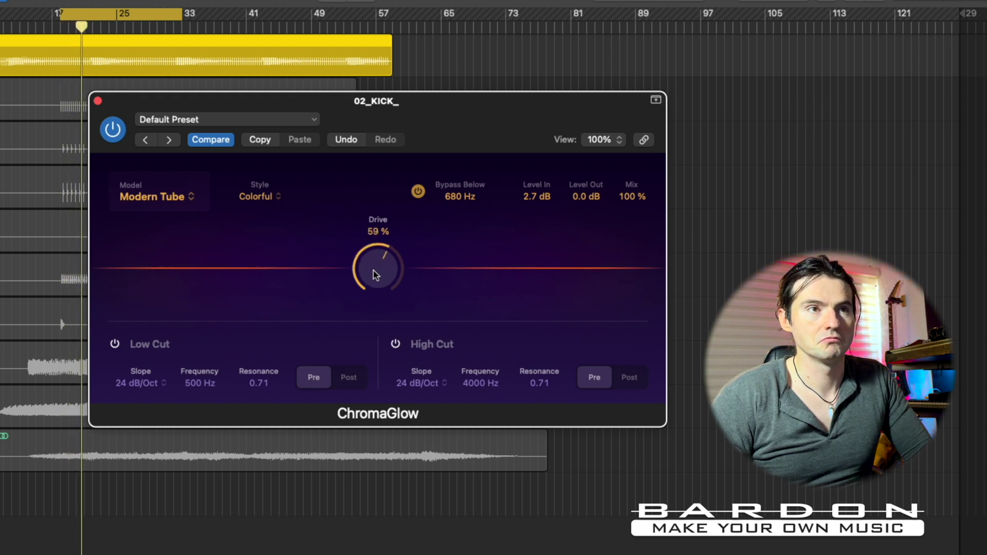
scroll(373, 271, up, 1)
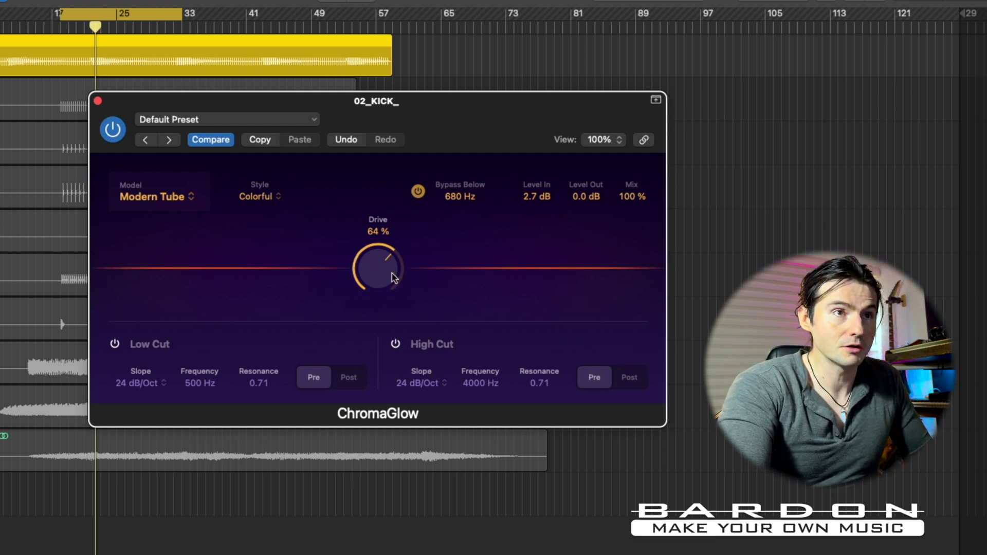
drag(393, 277, 381, 257)
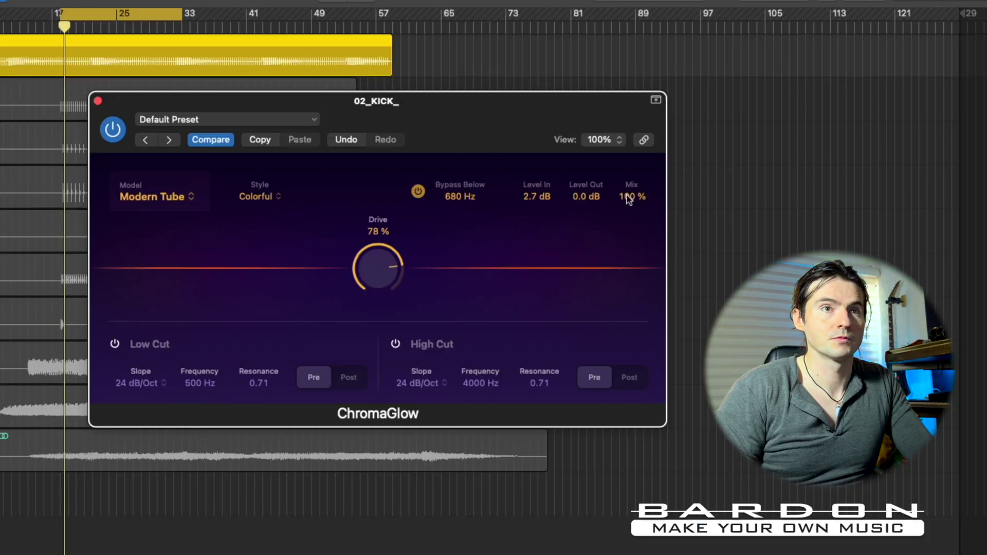
Step: Lower ChromaGlow's Mix to a little over half while the kick plays
scroll(627, 199, down, 5)
scroll(627, 199, down, 2)
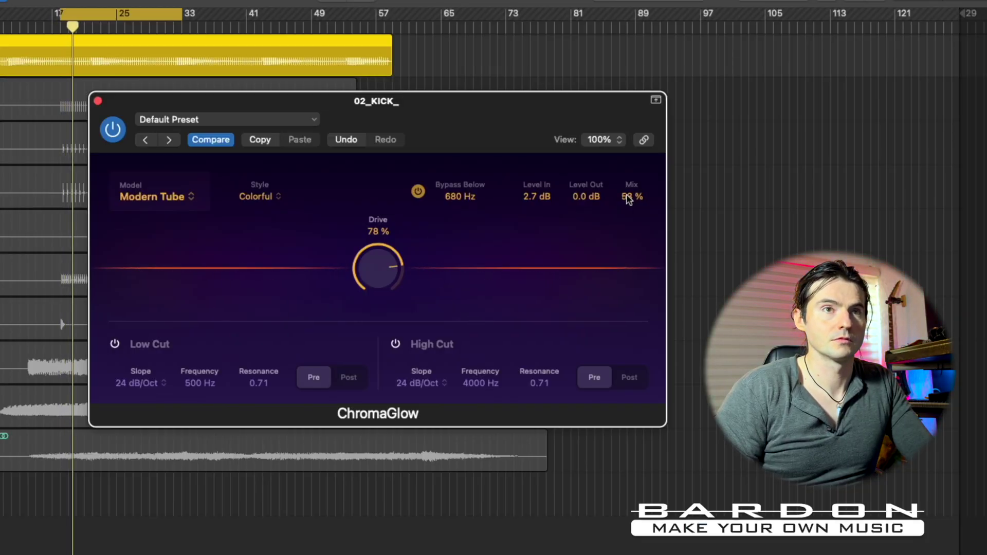
scroll(628, 199, up, 3)
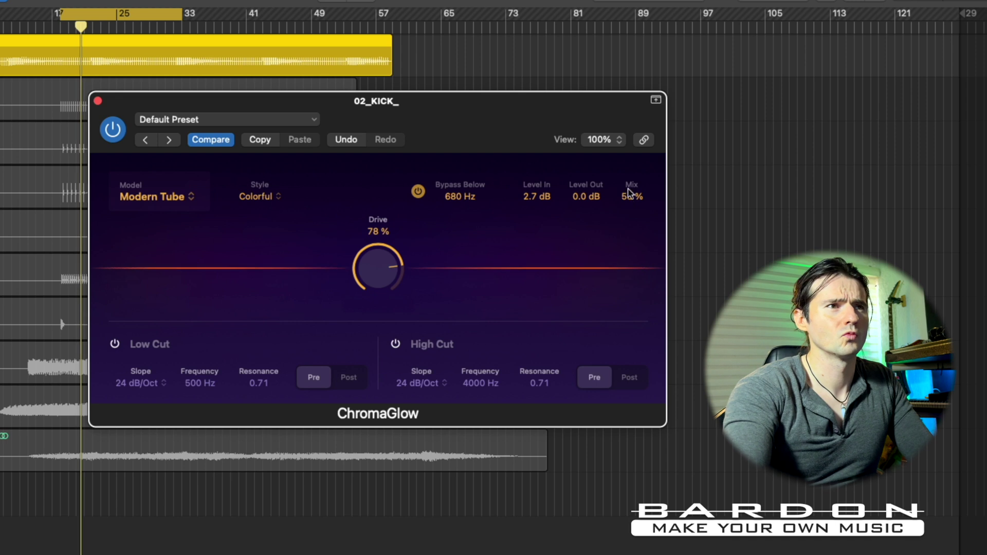
Step: Compare the kick with ChromaGlow bypassed, and enable the Low Cut filter to review its slope options
click(108, 136)
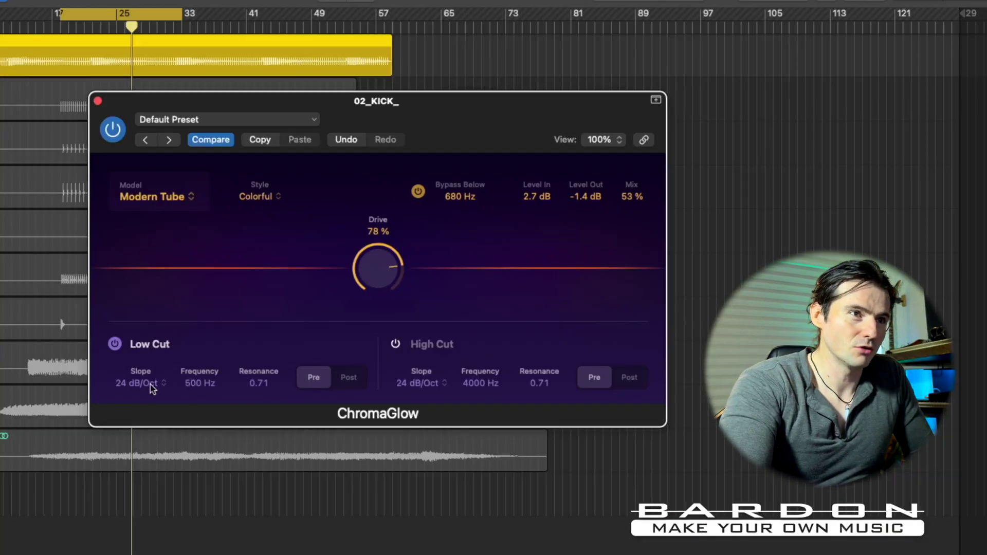
click(151, 384)
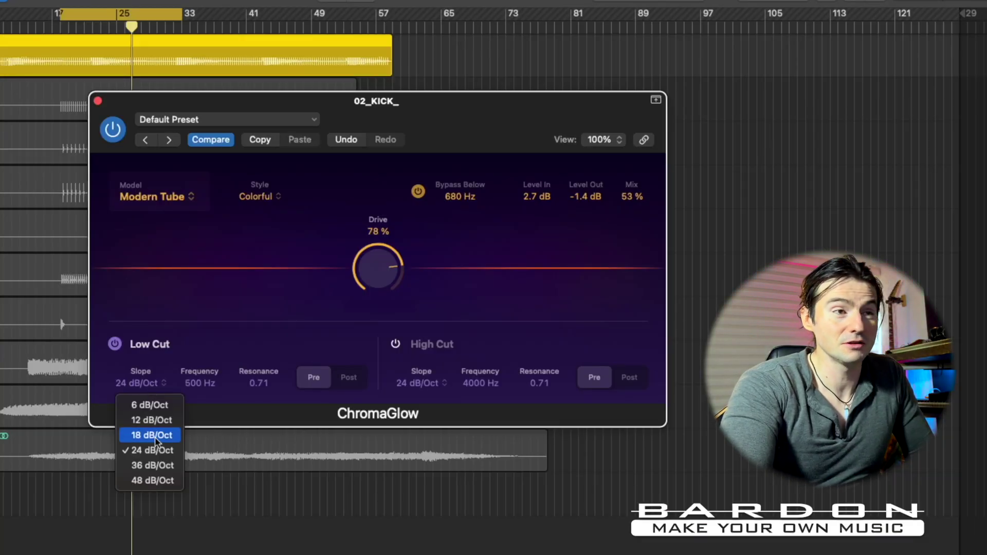
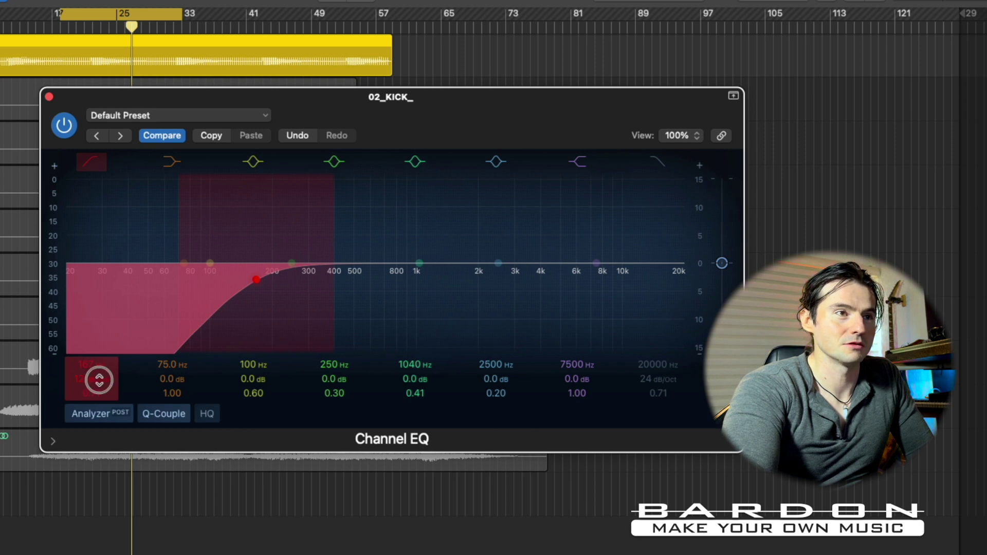
Step: Demonstrate the kick Channel EQ's low cut by varying its slope from 6 to 24 dB/Oct, raising resonance to 2.10 and adjusting frequency
drag(100, 380, 99, 380)
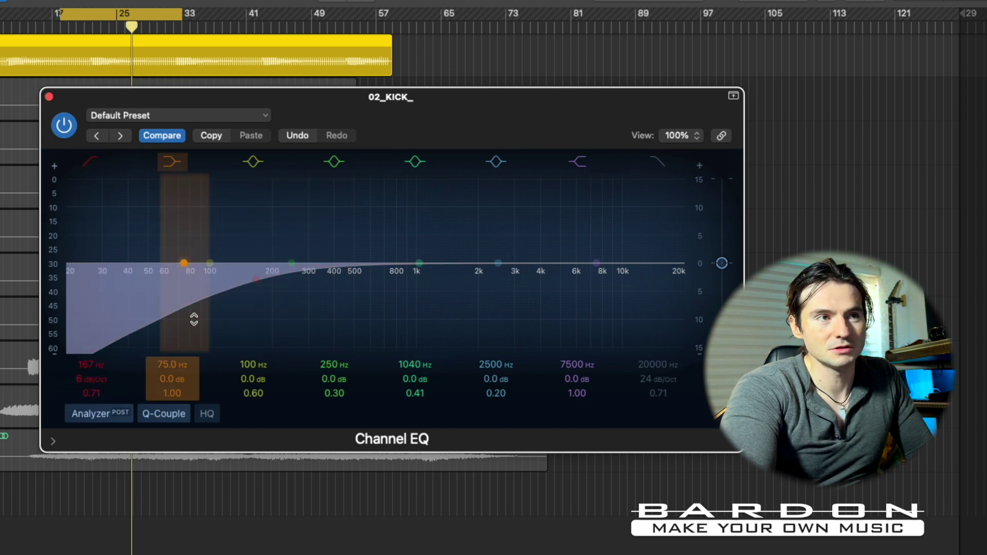
click(93, 397)
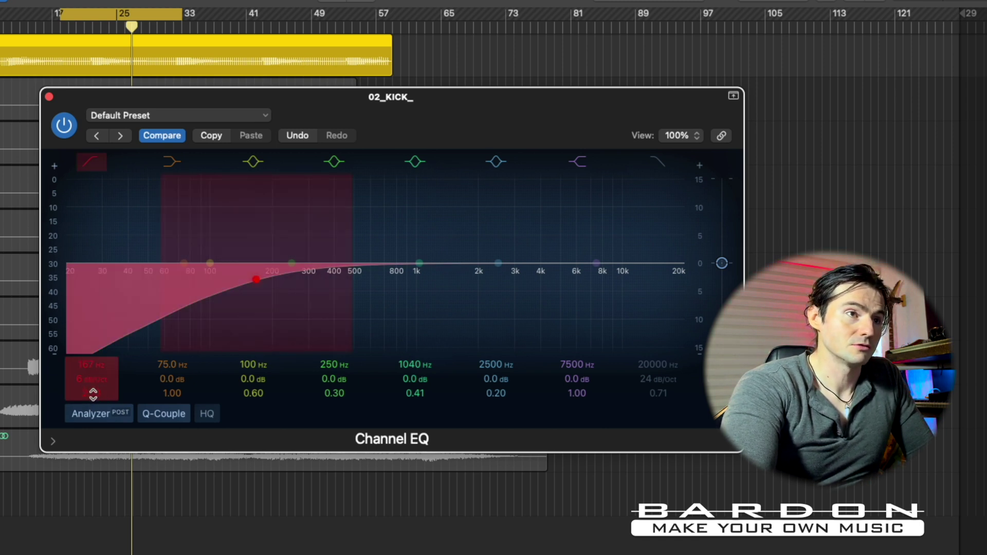
drag(89, 393, 91, 398)
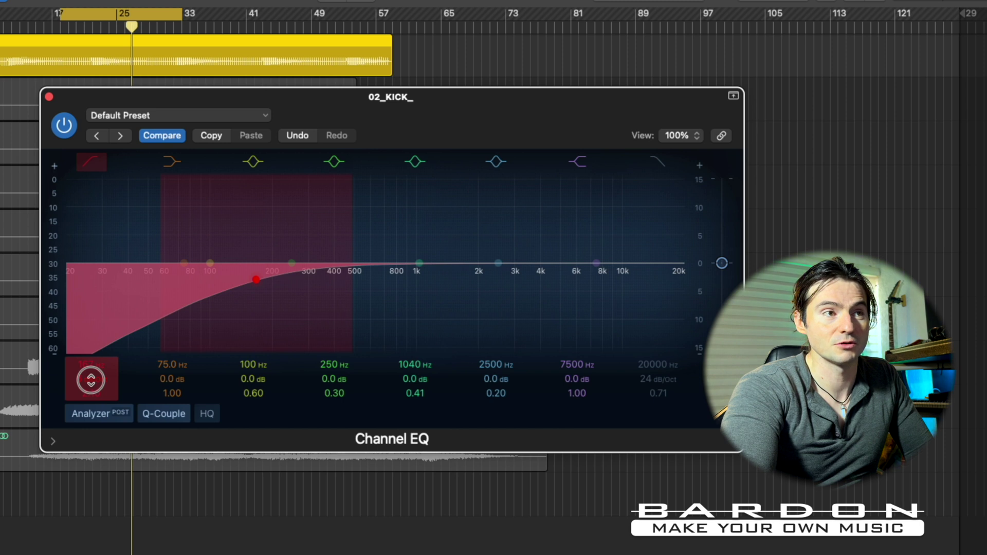
drag(84, 379, 82, 381)
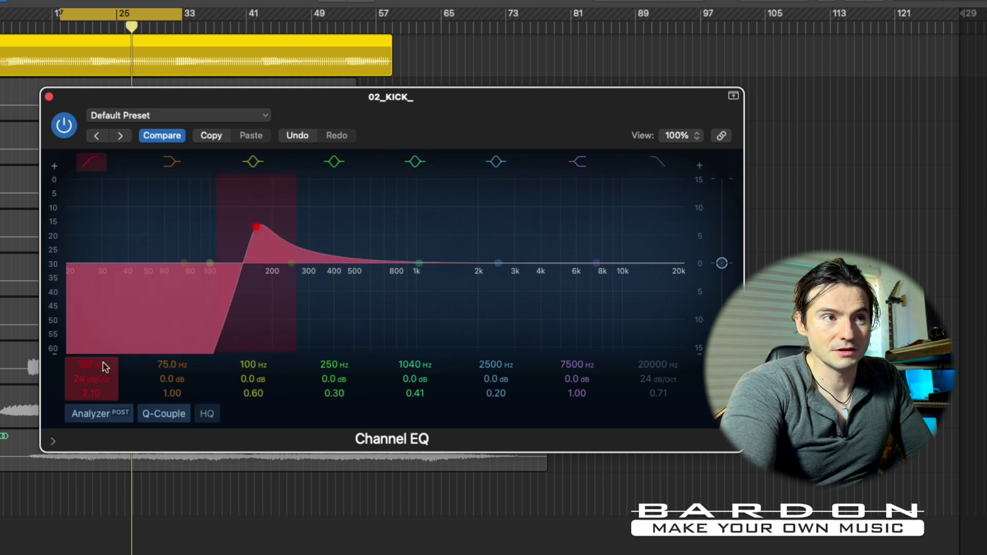
drag(93, 367, 93, 367)
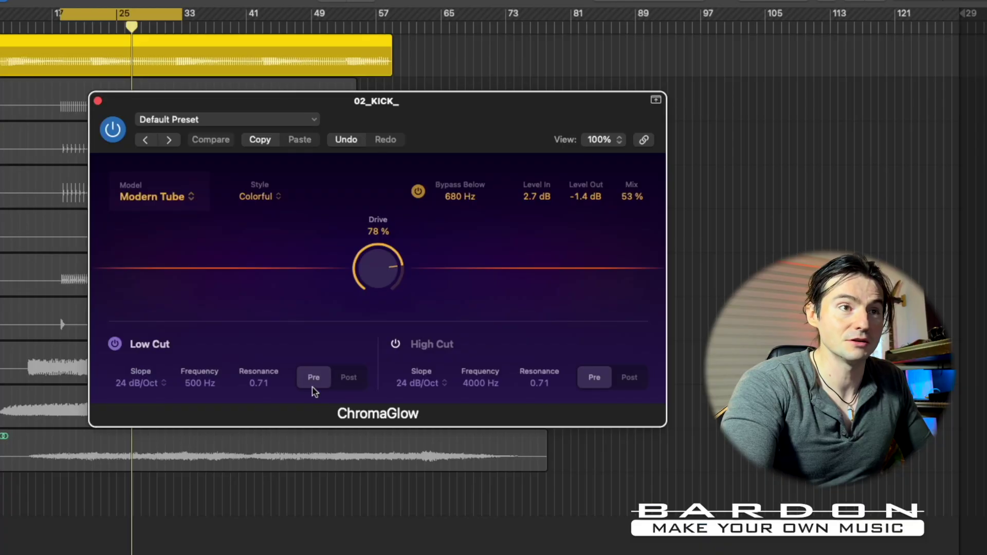
Step: Switch ChromaGlow's Low Cut back and forth between the Post and Pre positions, ending on Pre
click(348, 381)
click(311, 378)
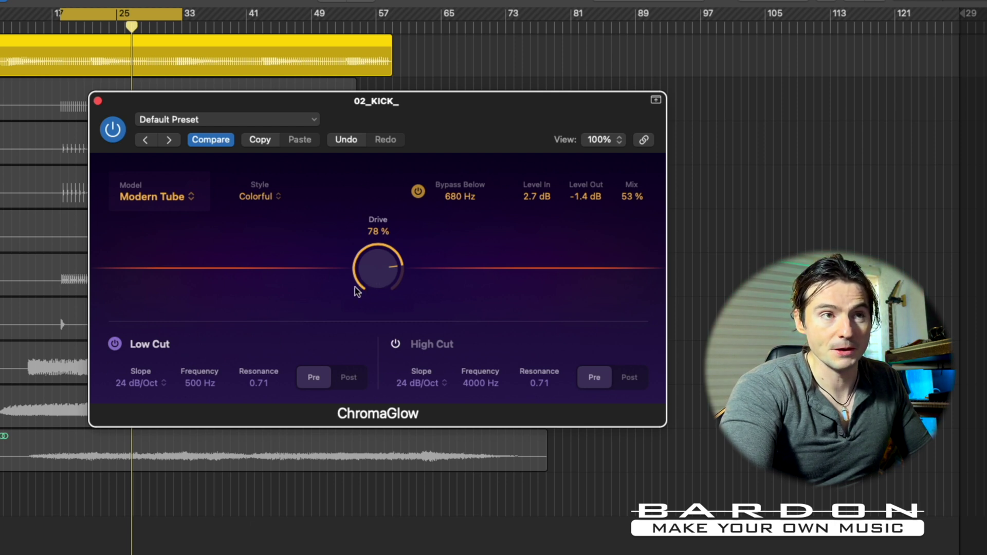
click(349, 381)
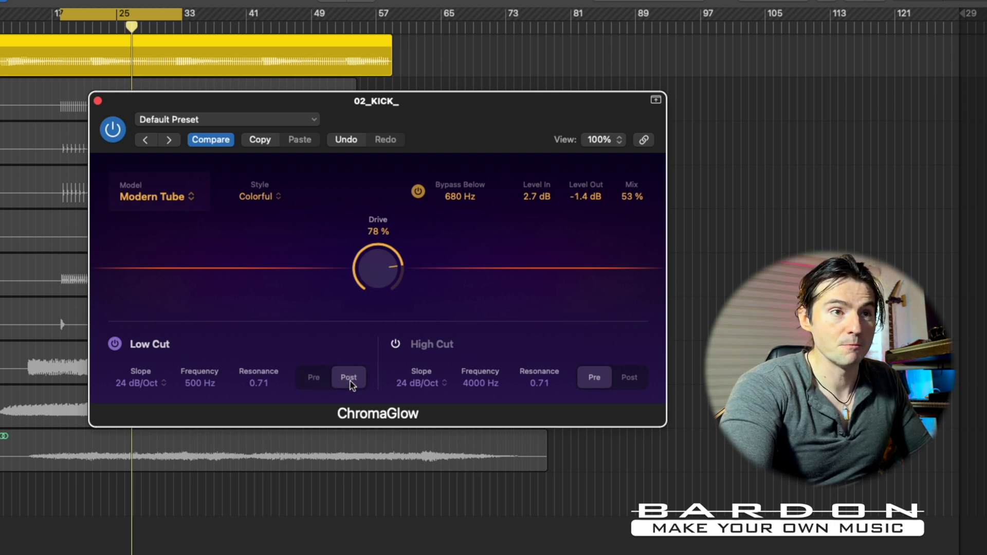
click(315, 380)
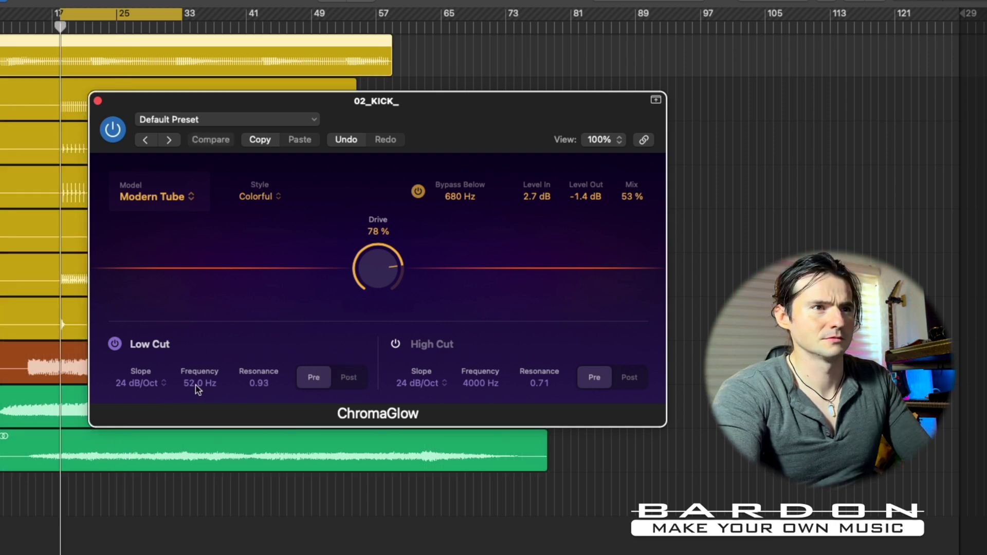
Step: Tune the Low Cut to 82 Hz with a resonance of 1.50 during playback, comparing the mix with ChromaGlow off and on
mouse_move(197, 389)
mouse_down()
mouse_move(196, 414)
mouse_move(197, 387)
mouse_up()
drag(256, 387, 257, 372)
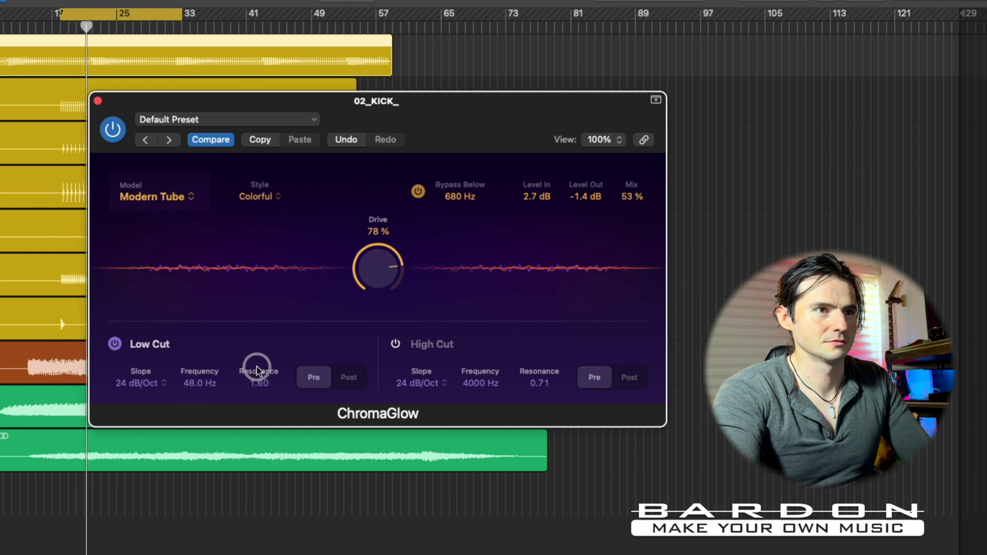
alt+click(190, 385)
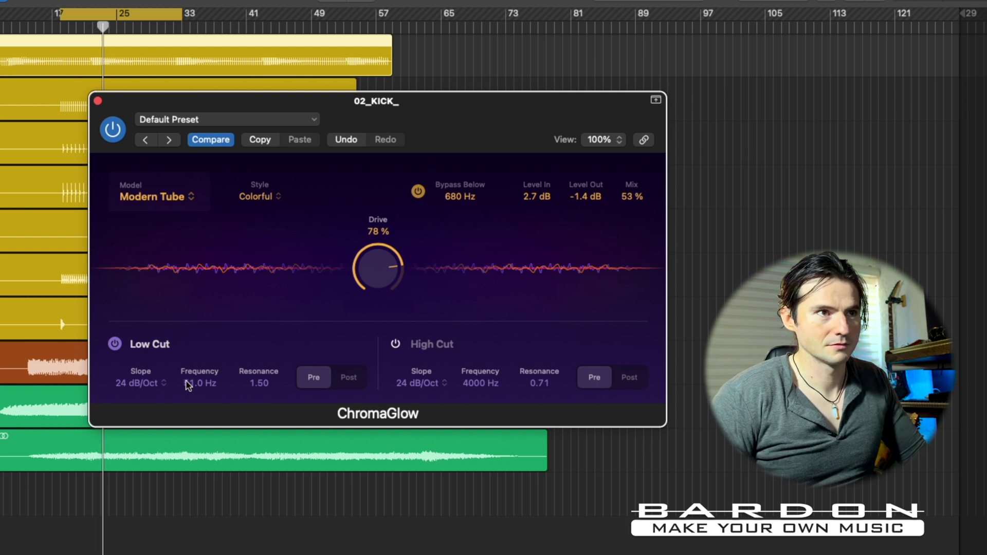
drag(202, 386, 207, 377)
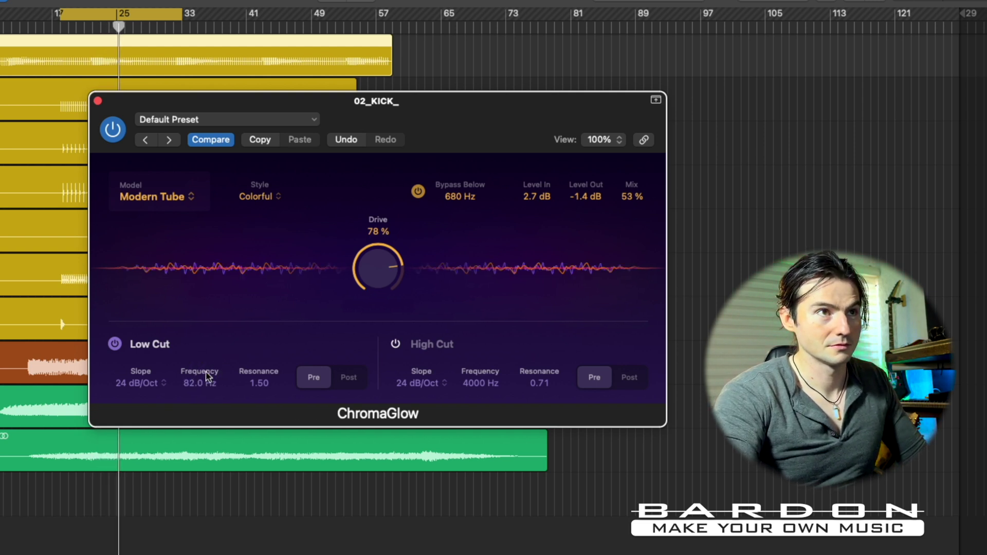
click(113, 135)
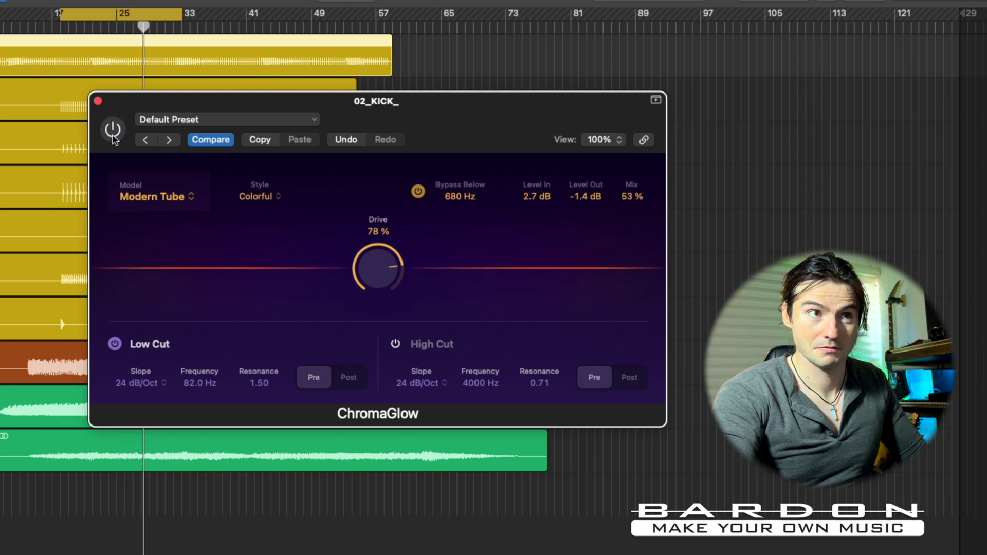
click(113, 135)
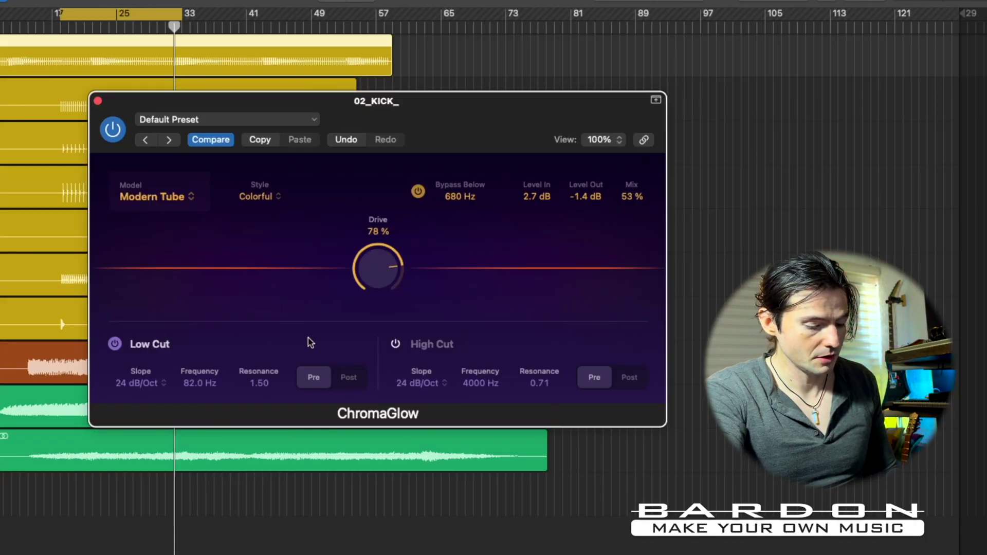
Step: Mute the two green tracks and close the kick's ChromaGlow window
key(m)
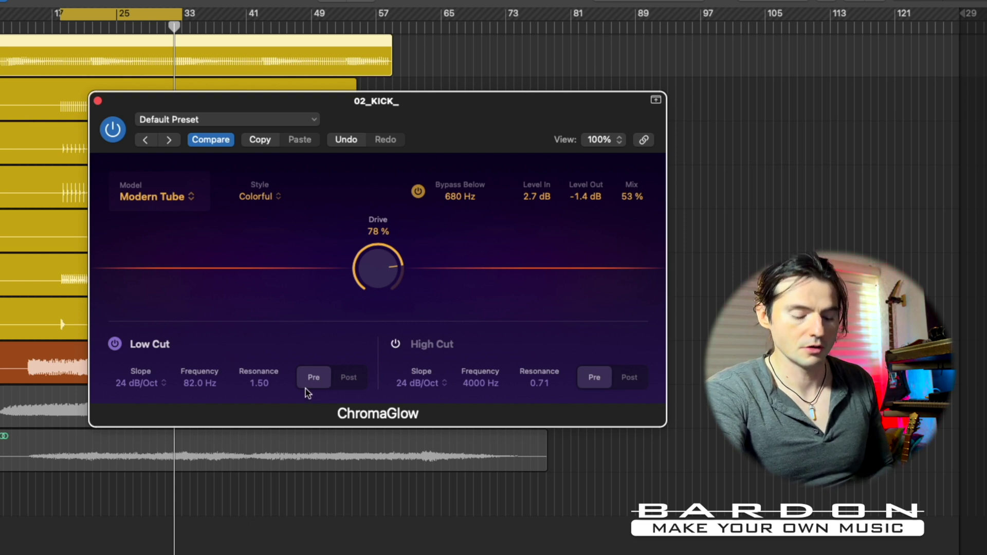
click(98, 101)
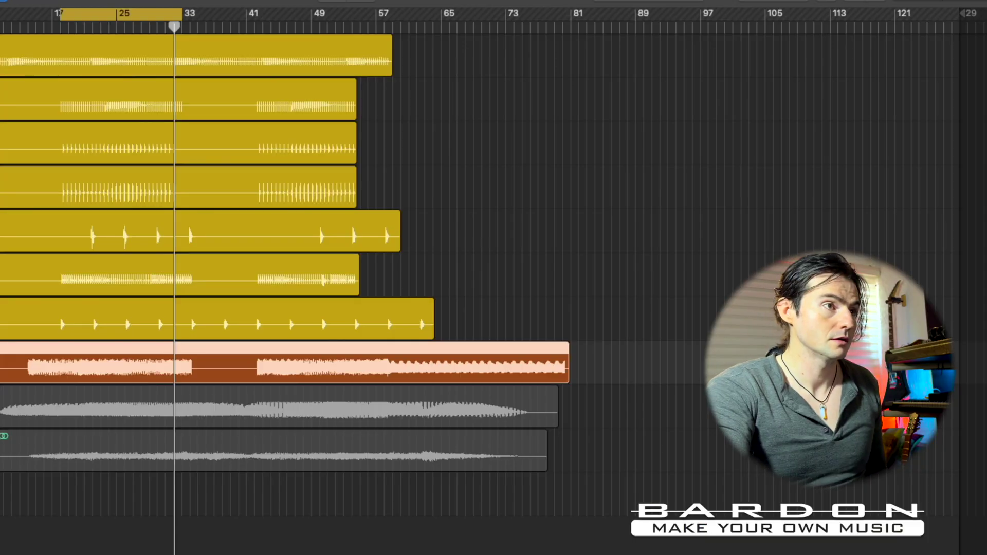
Step: Audition the bass track in solo and open ChromaGlow on it
click(360, 363)
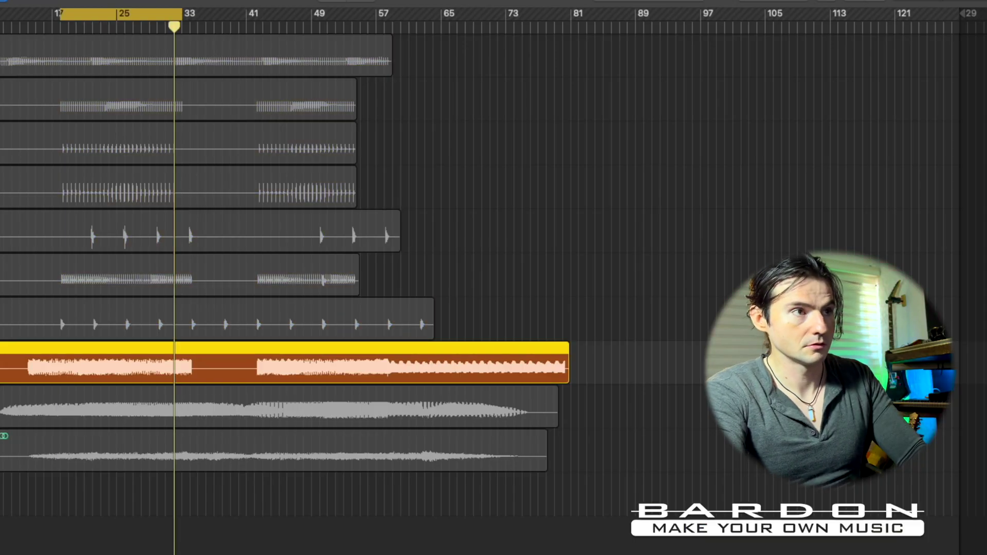
key(space)
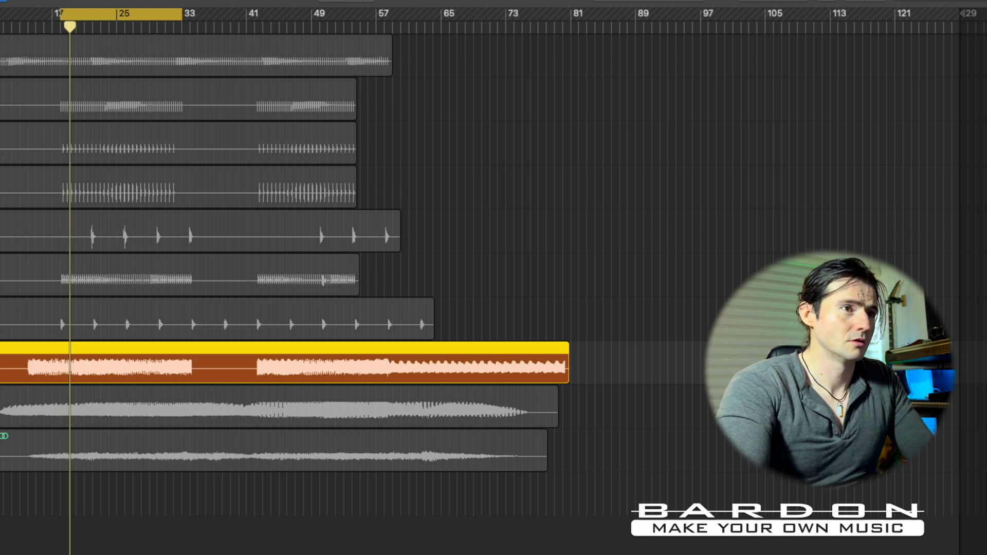
click(46, 251)
drag(402, 106, 387, 107)
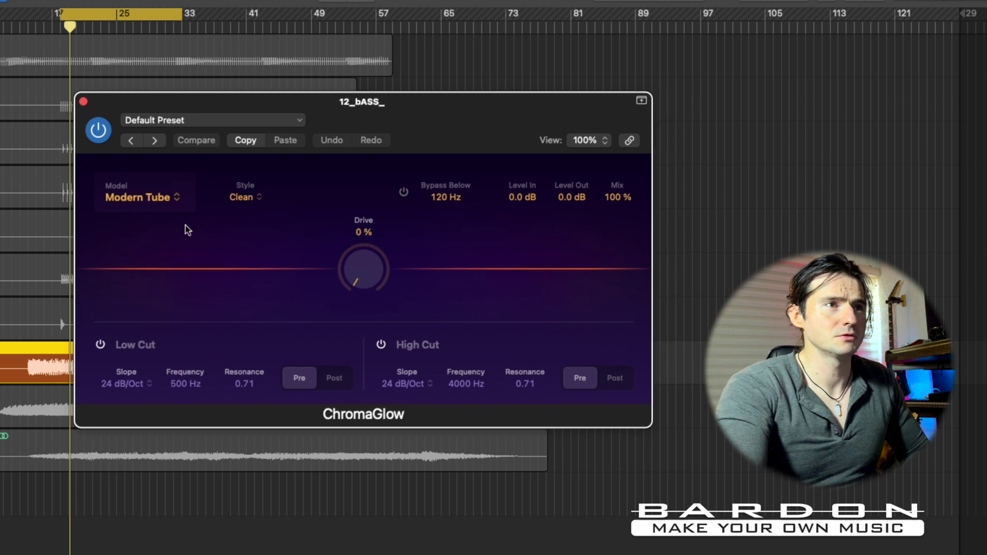
Step: Change the bass ChromaGlow model to Squeeze and check its style options, keeping Soft Press
click(175, 197)
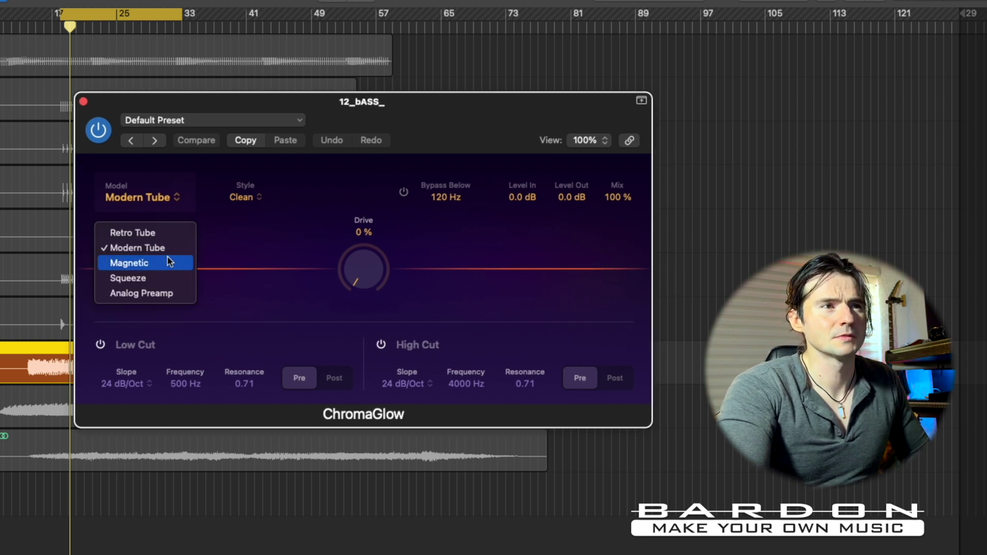
click(163, 277)
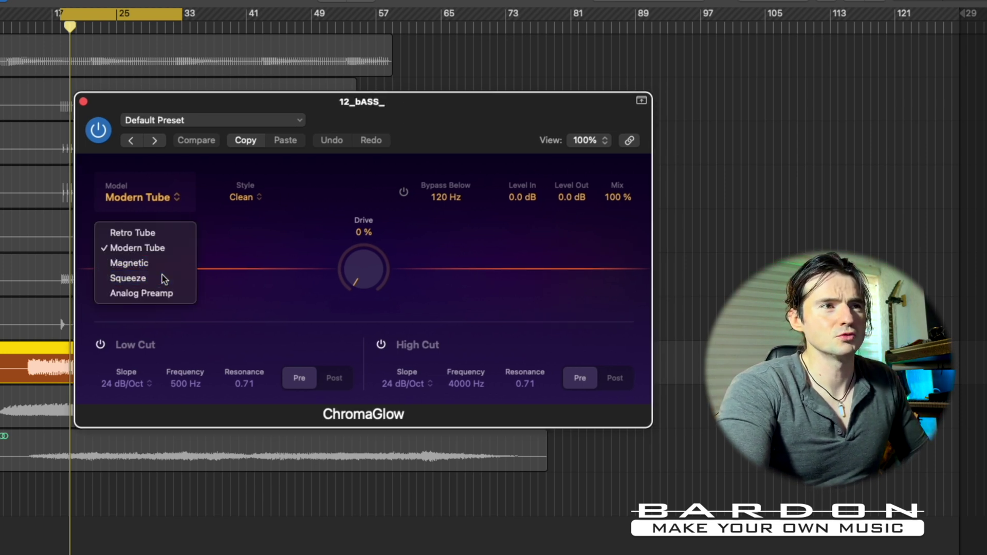
click(263, 200)
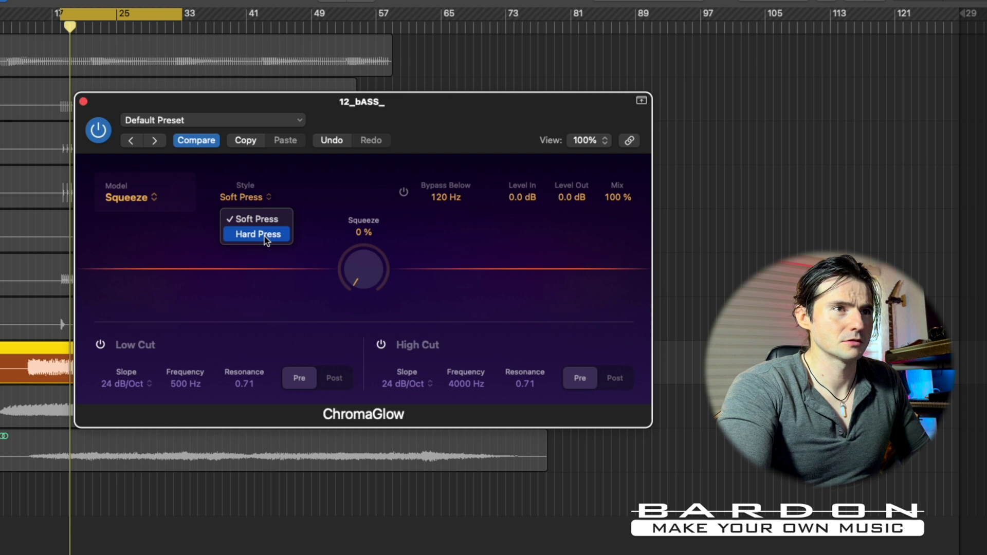
click(292, 196)
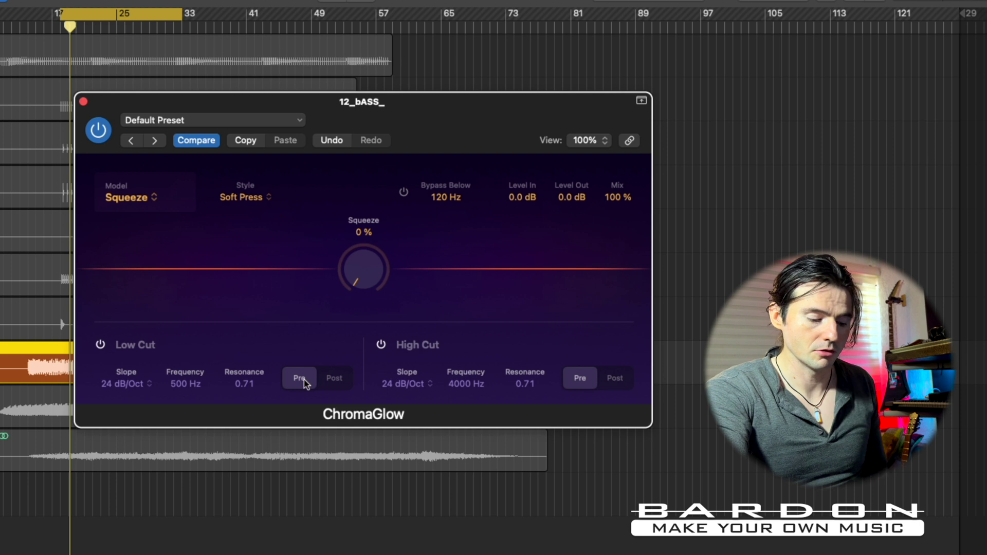
Step: Play the soloed bass and raise Squeeze gradually to 54 %
key(space)
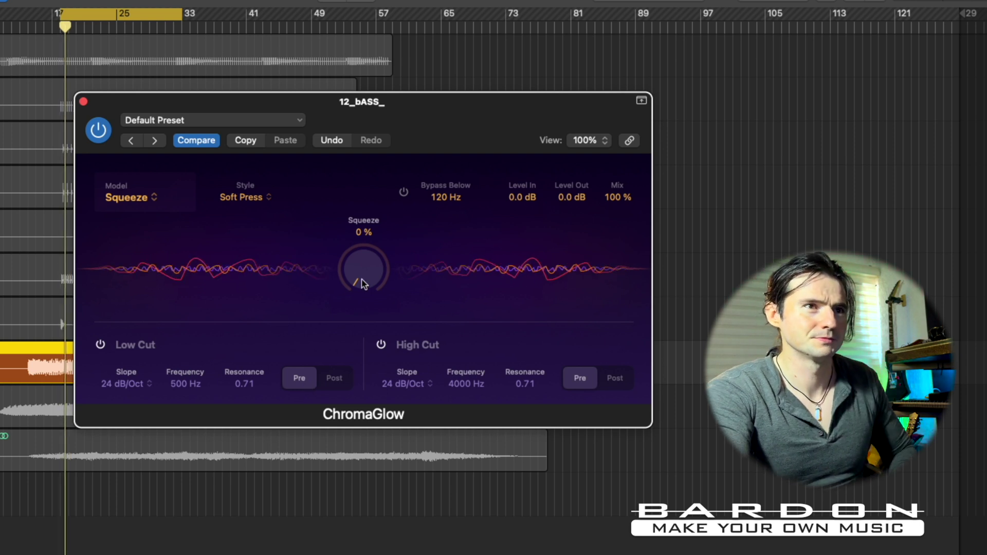
scroll(362, 270, up, 10)
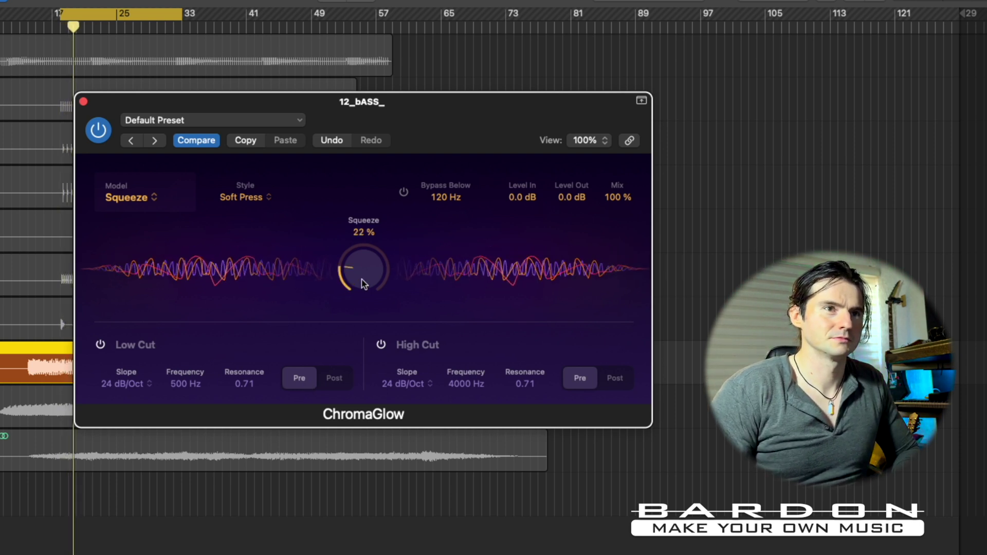
scroll(363, 284, up, 6)
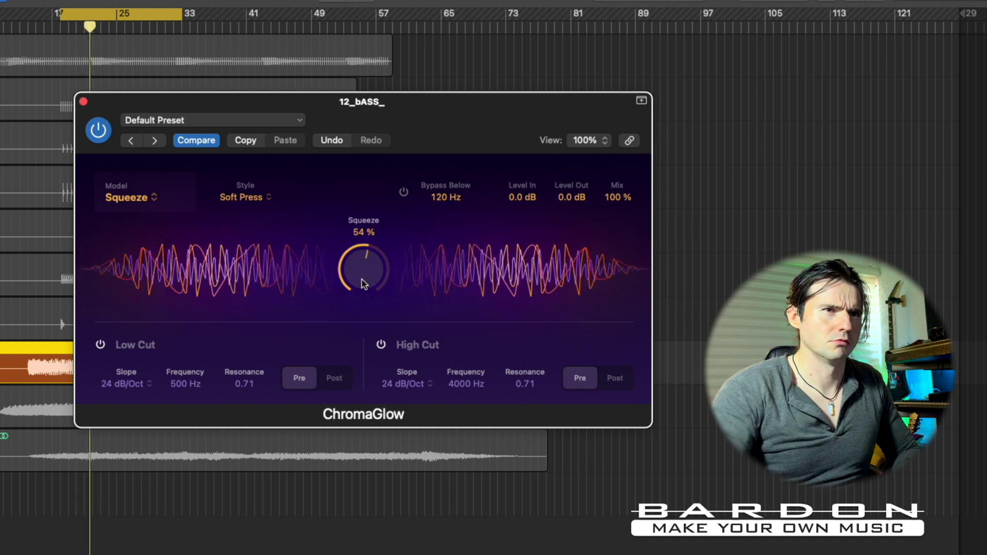
Step: Enable Bypass Below at 174 Hz on the bass and compare the sound with ChromaGlow off and on
click(404, 192)
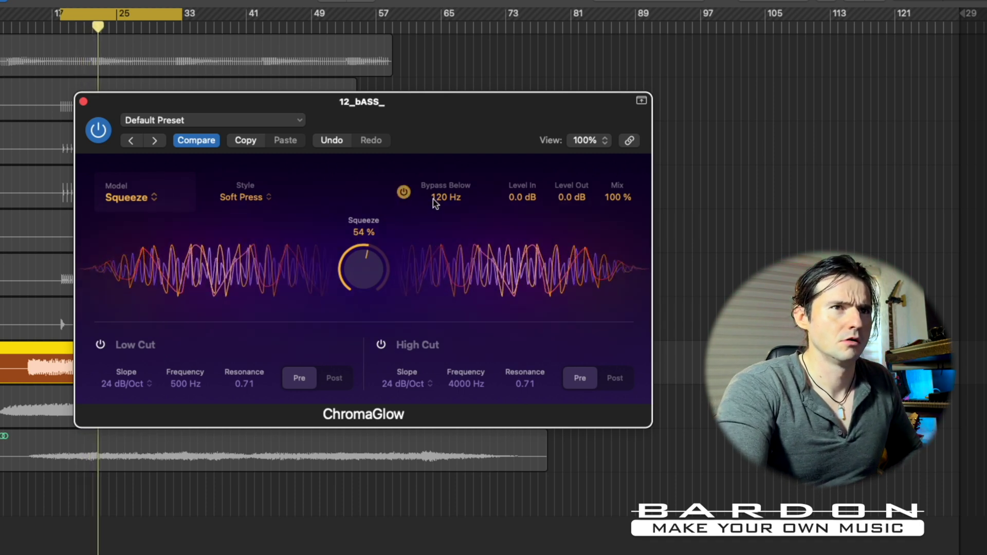
drag(443, 204, 443, 189)
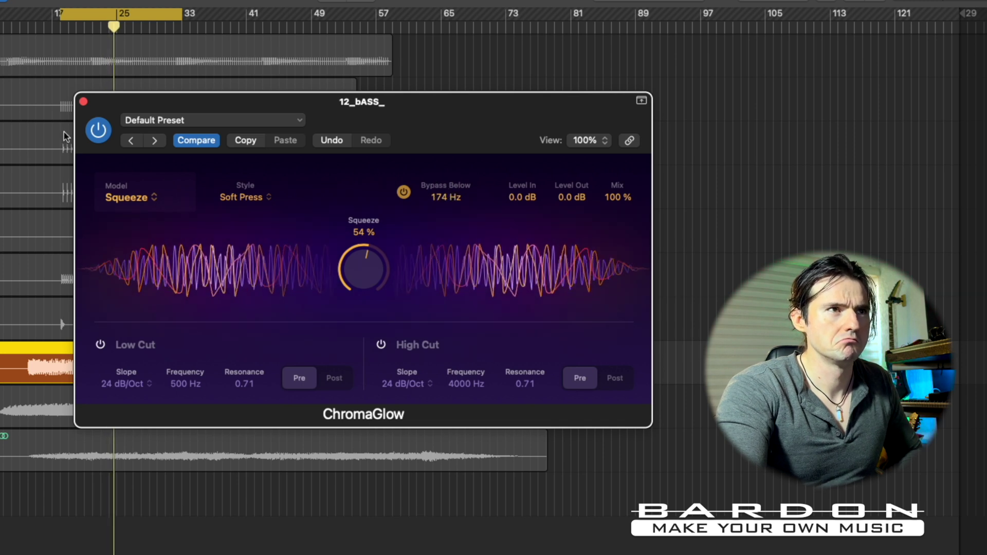
click(96, 130)
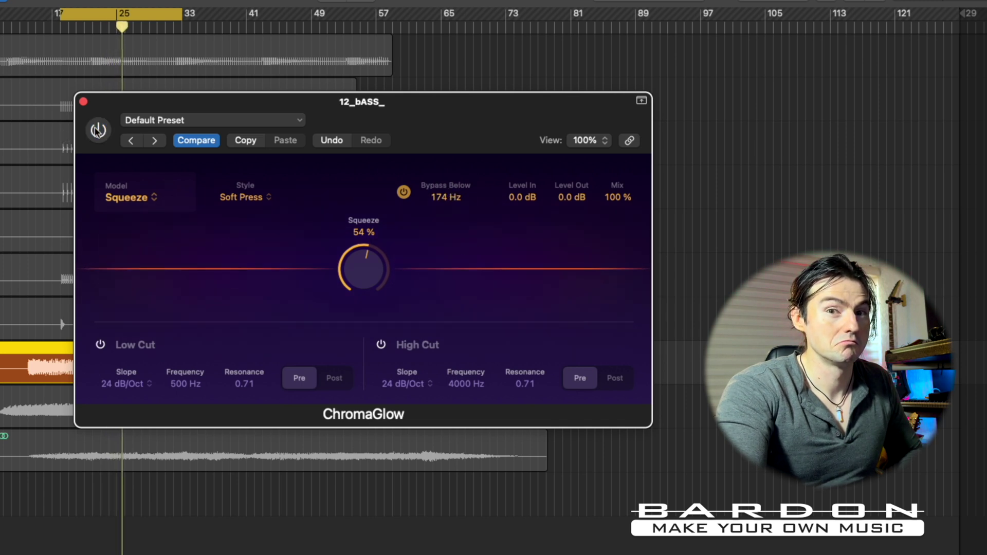
click(97, 131)
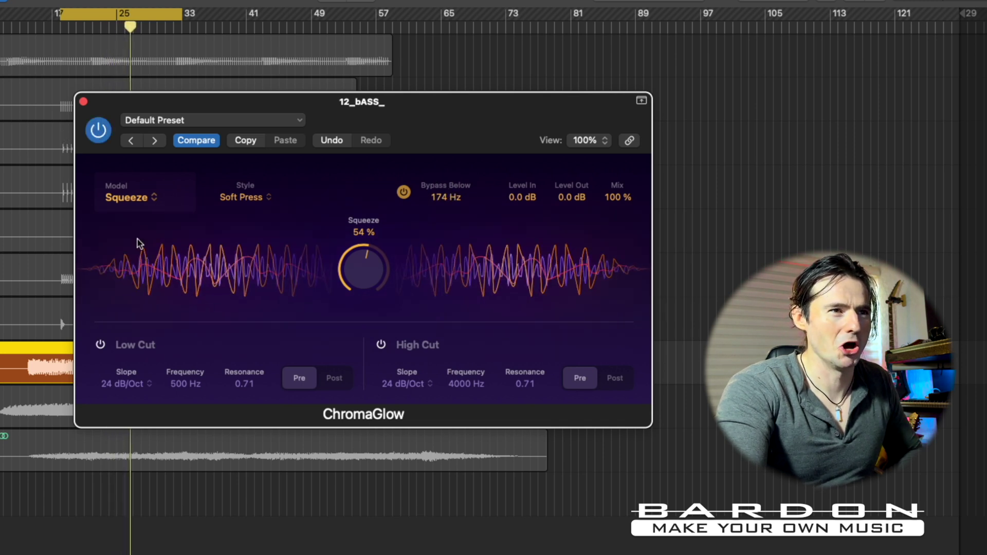
Step: Lower the bass ChromaGlow's Level Out to -1.2 dB and bypass the plug-in to compare the bass within the unsoloed mix
scroll(567, 197, down, 6)
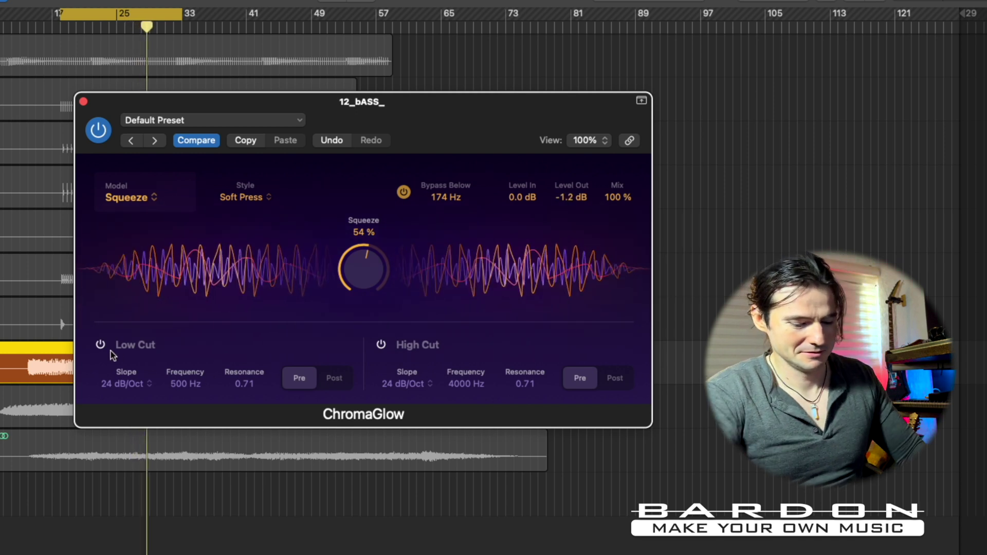
key(Up)
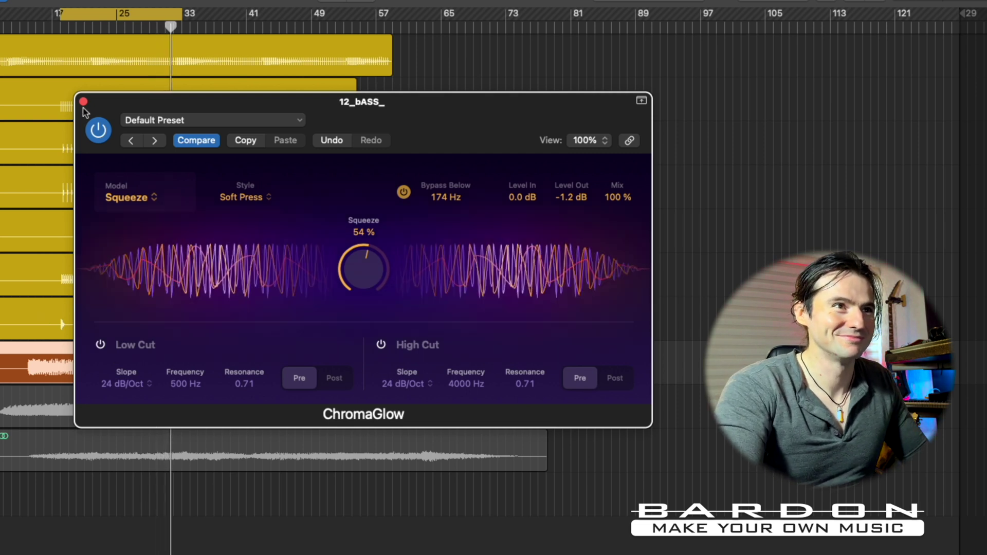
click(98, 131)
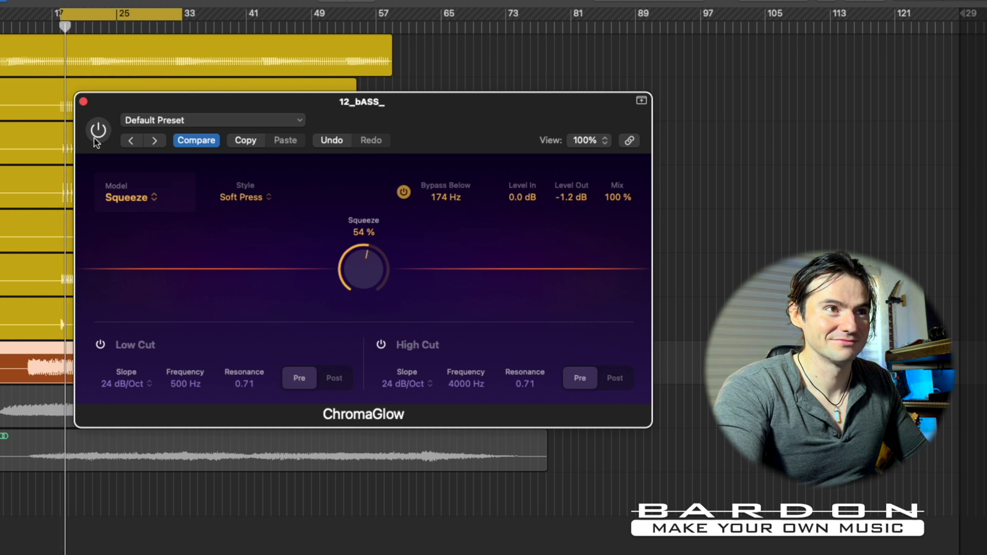
Step: Re-enable the bass ChromaGlow and audition its Low Cut in Post position at 74.0 Hz with 3.20 resonance on the soloed bass
click(96, 138)
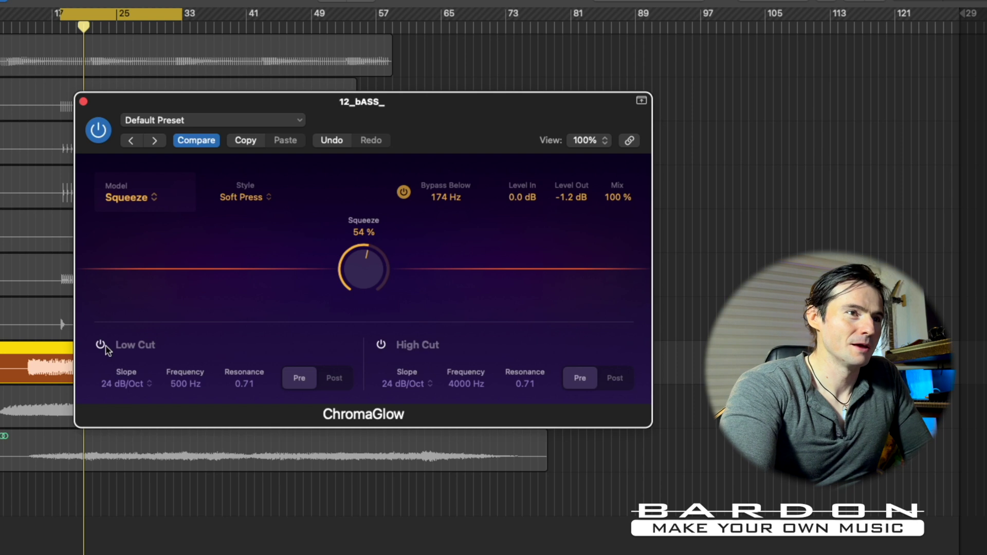
click(100, 345)
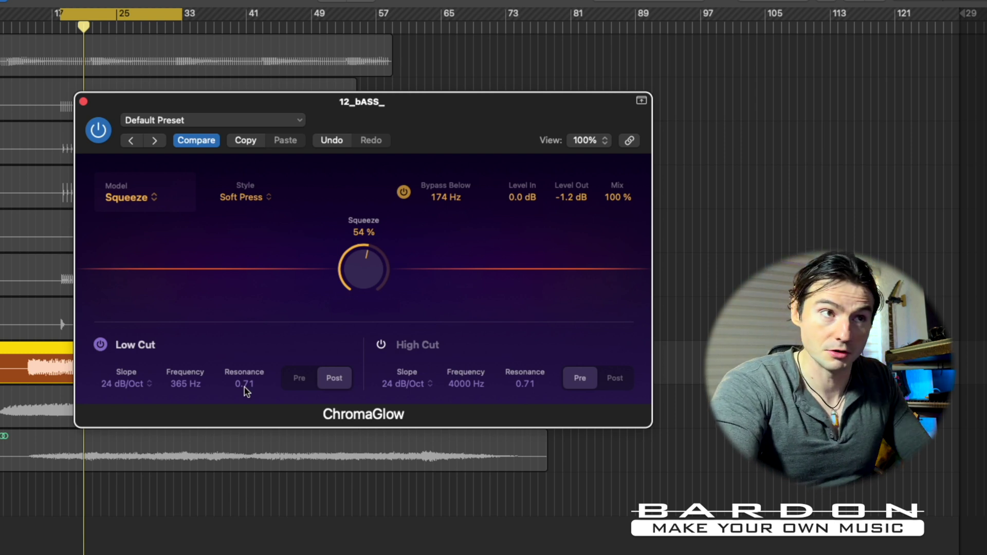
key(space)
drag(177, 385, 176, 435)
drag(242, 384, 242, 343)
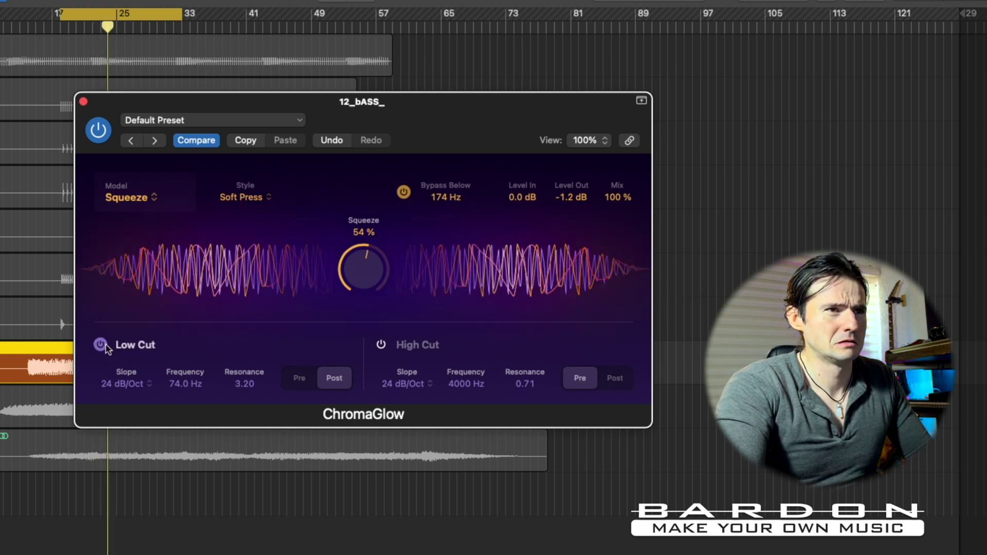
key(super+a)
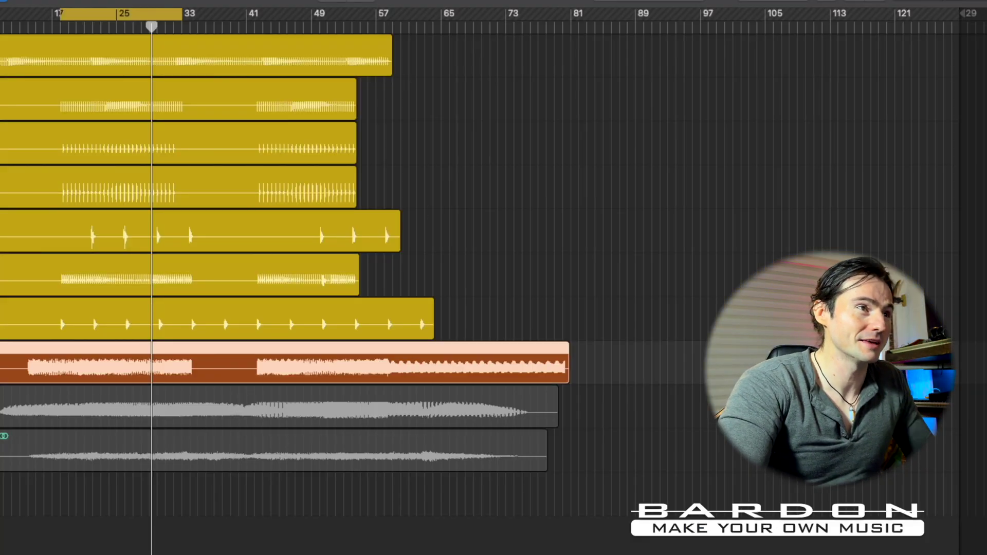
Step: Show ChromaGlow on the clap track and set it to Retro Tube with the Clean style and Level In at 3.2 dB
click(179, 144)
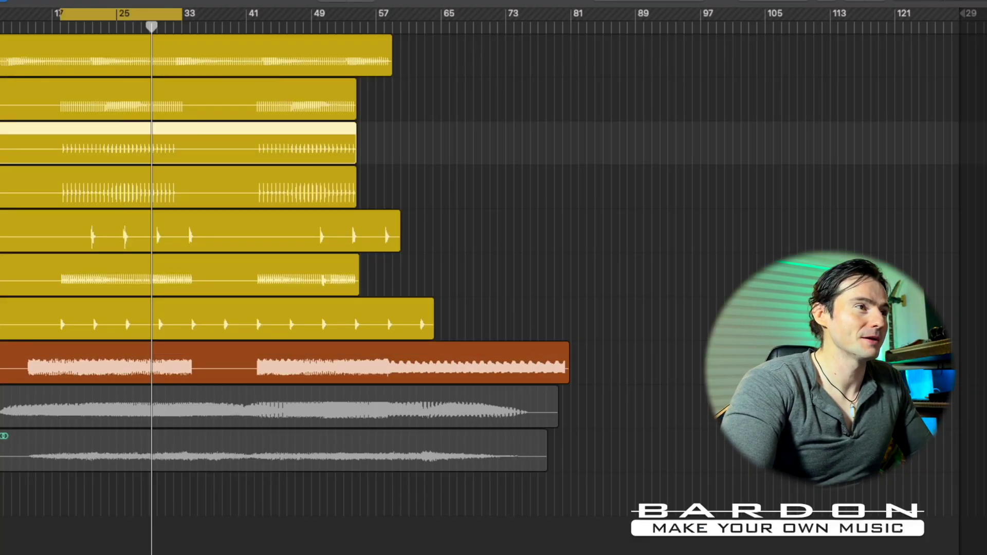
key(v)
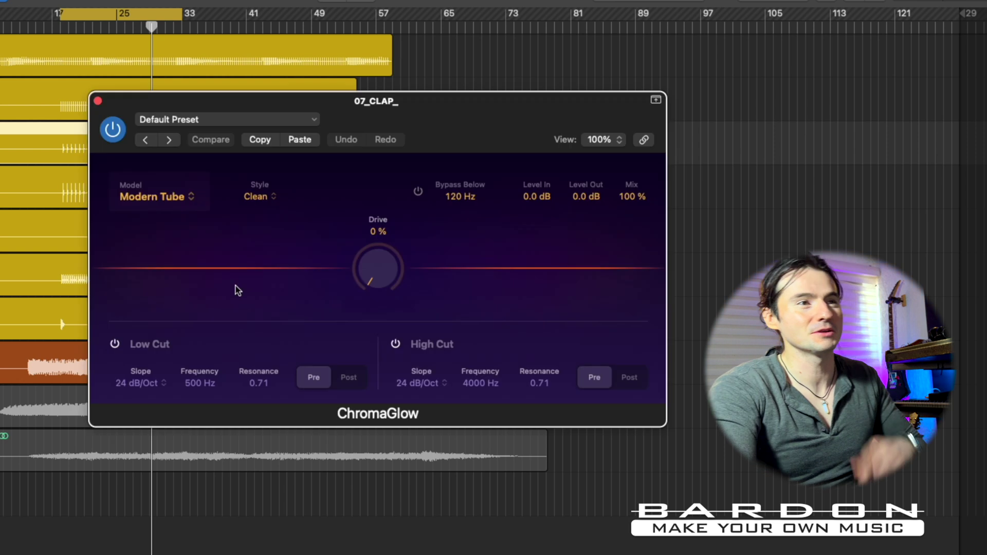
click(183, 202)
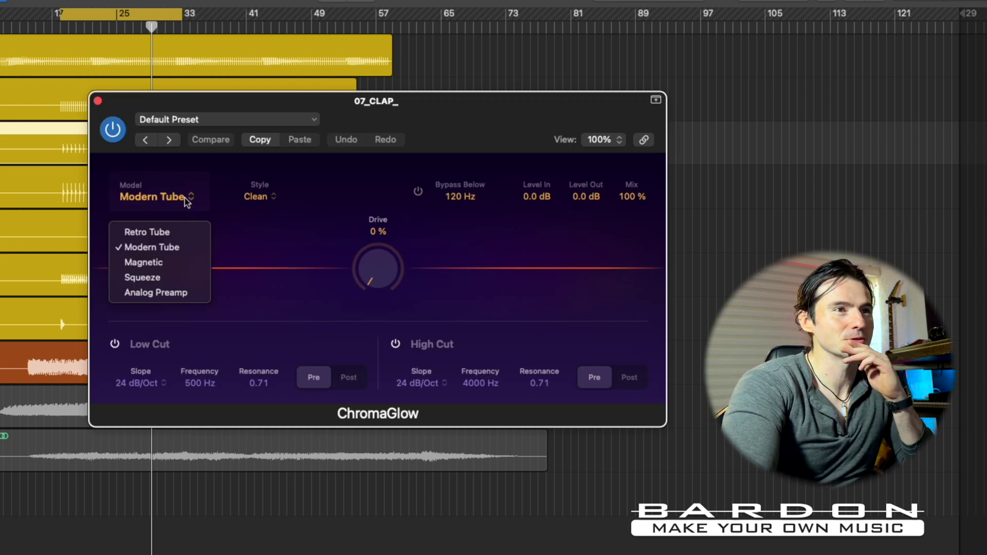
click(175, 262)
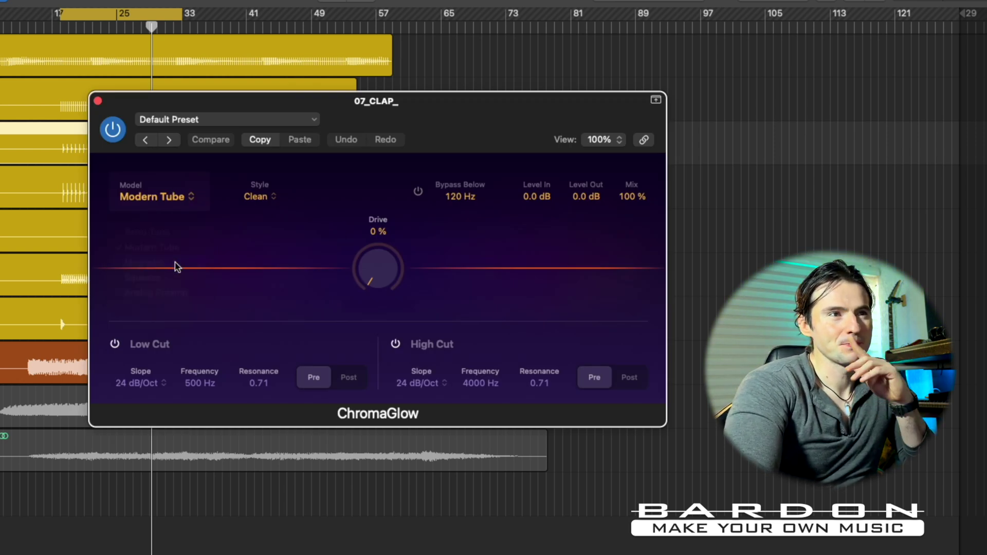
click(175, 199)
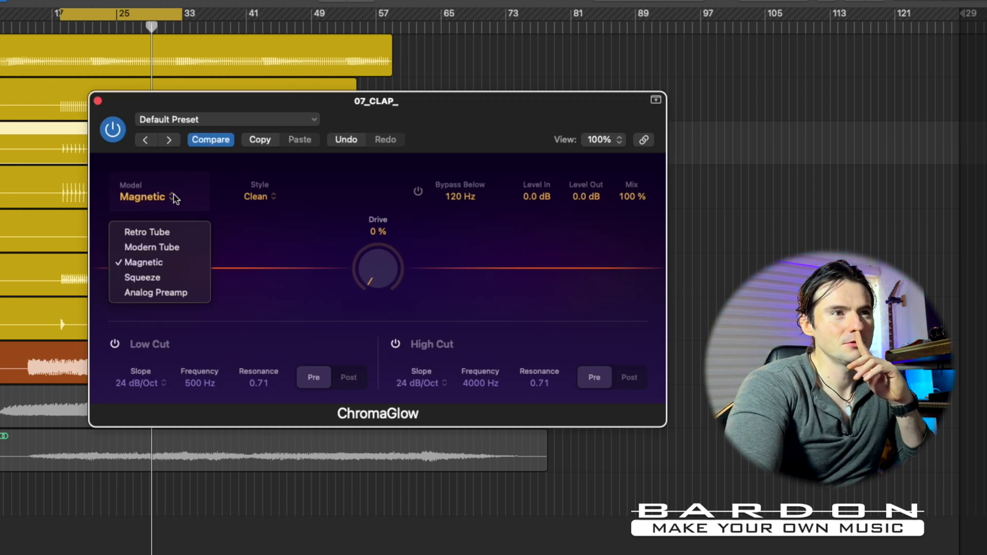
click(152, 236)
click(266, 198)
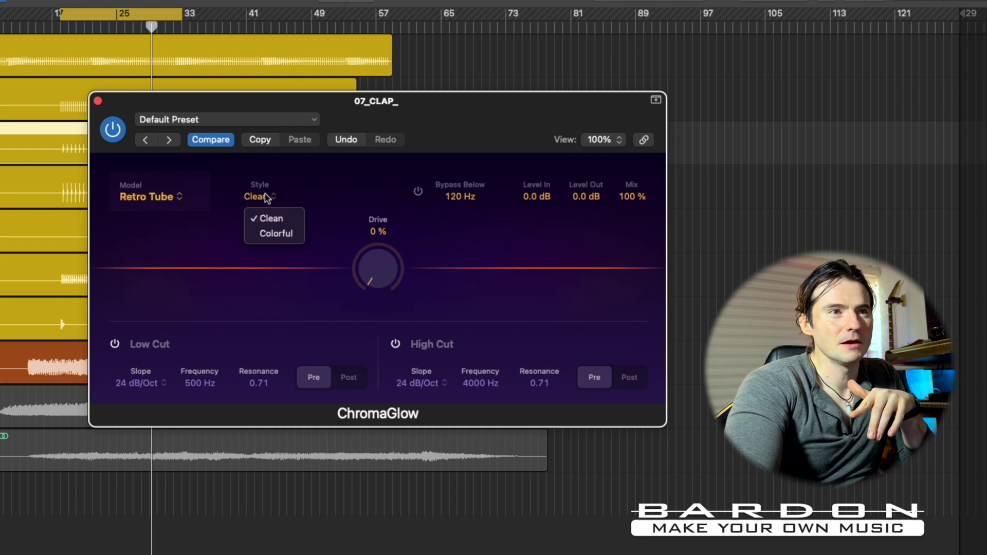
click(338, 196)
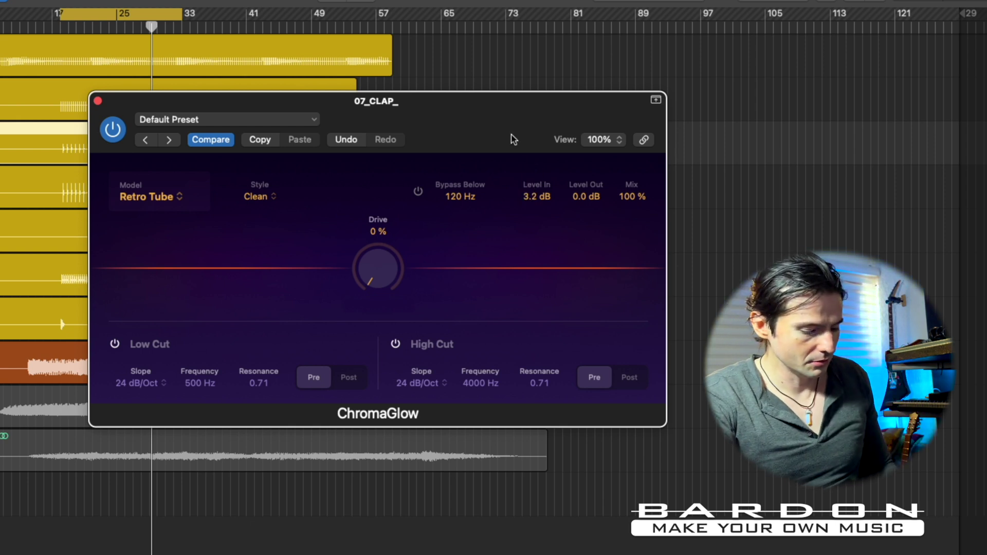
Step: Play the clap soloed and raise its ChromaGlow Drive to 66 %
key(s)
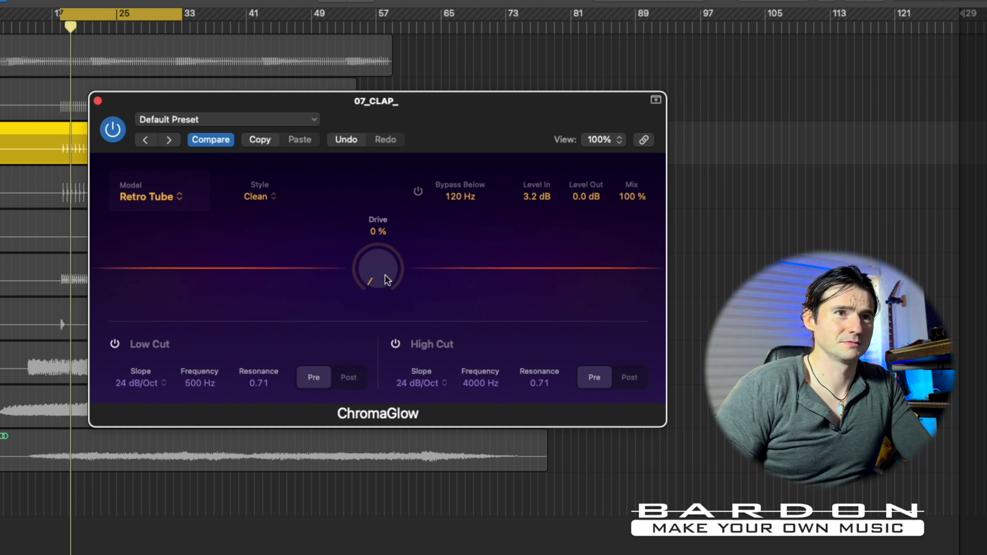
scroll(387, 279, up, 15)
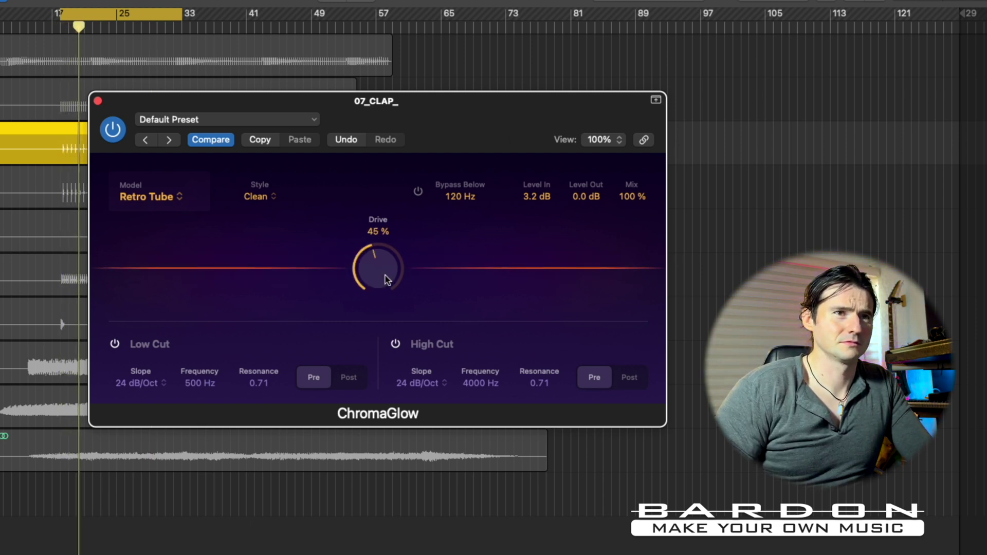
scroll(387, 280, up, 7)
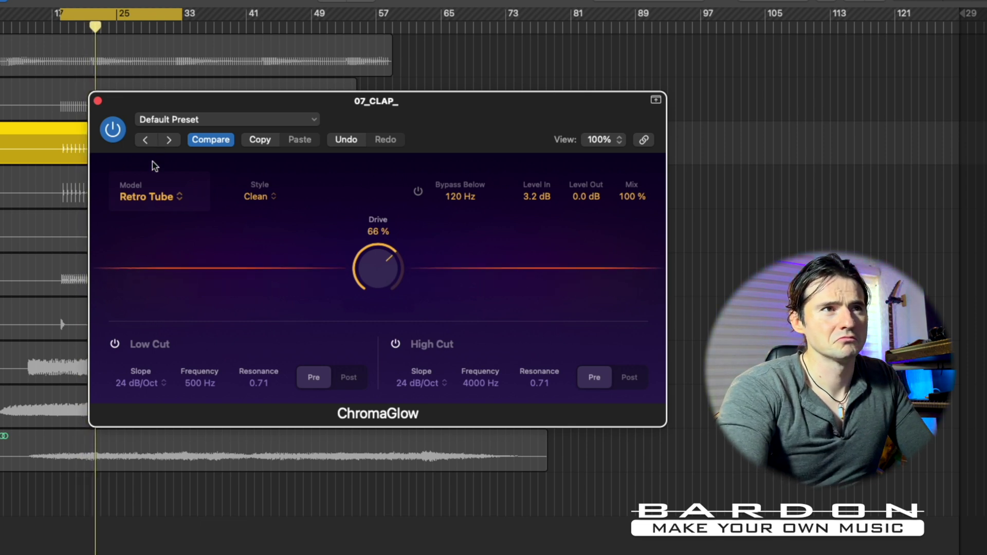
Step: Lower the clap ChromaGlow's Level Out to -4.2 dB, comparing the loudness with the plug-in bypassed and active
click(116, 131)
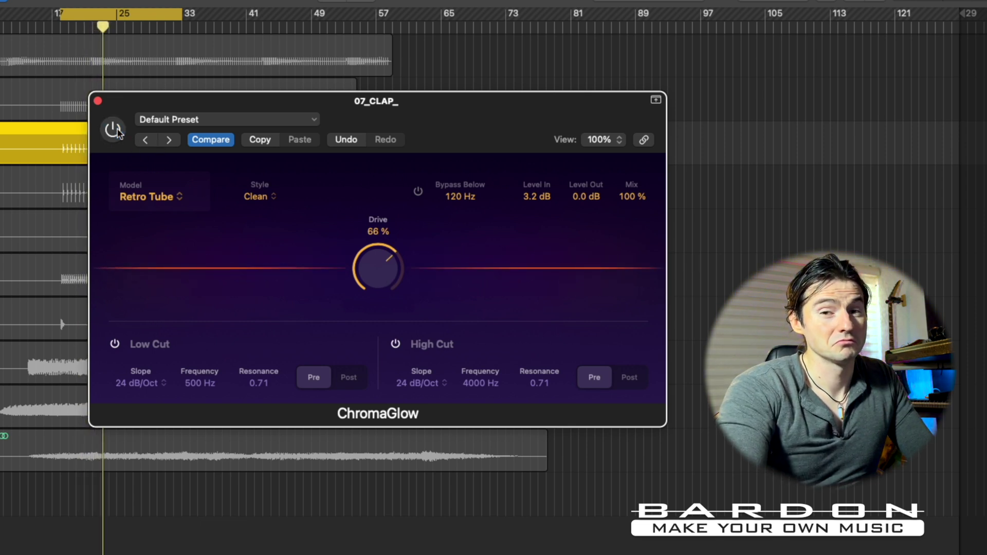
click(116, 131)
scroll(576, 203, down, 5)
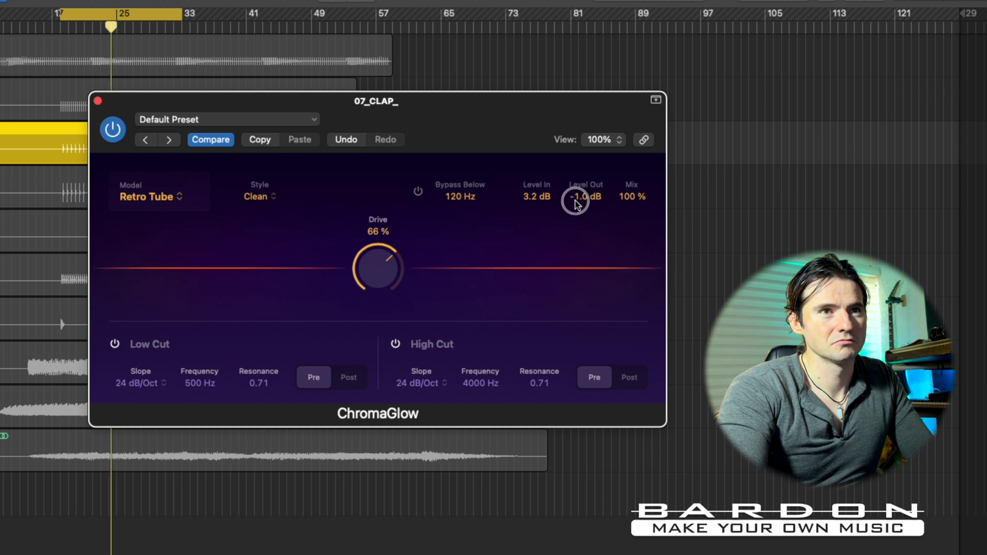
scroll(576, 203, down, 3)
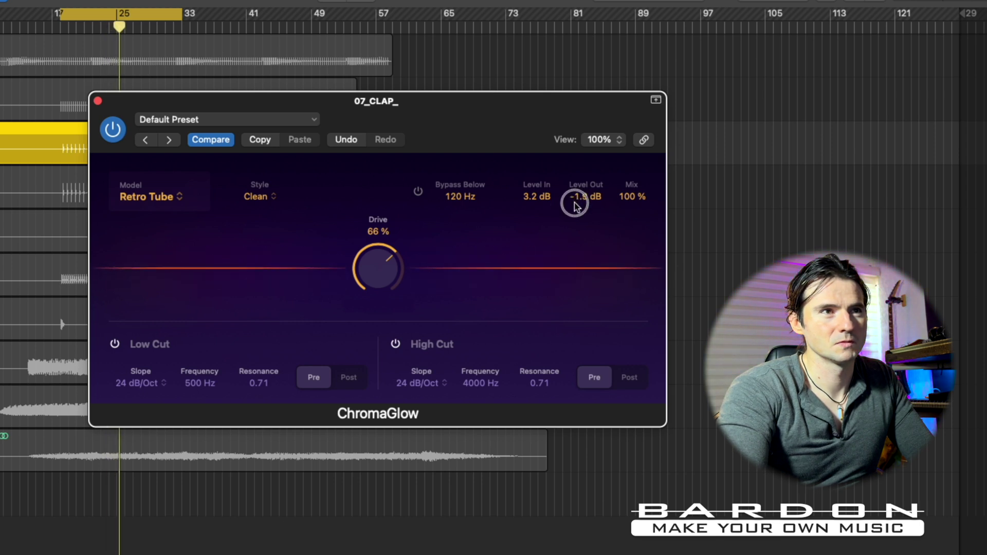
click(113, 131)
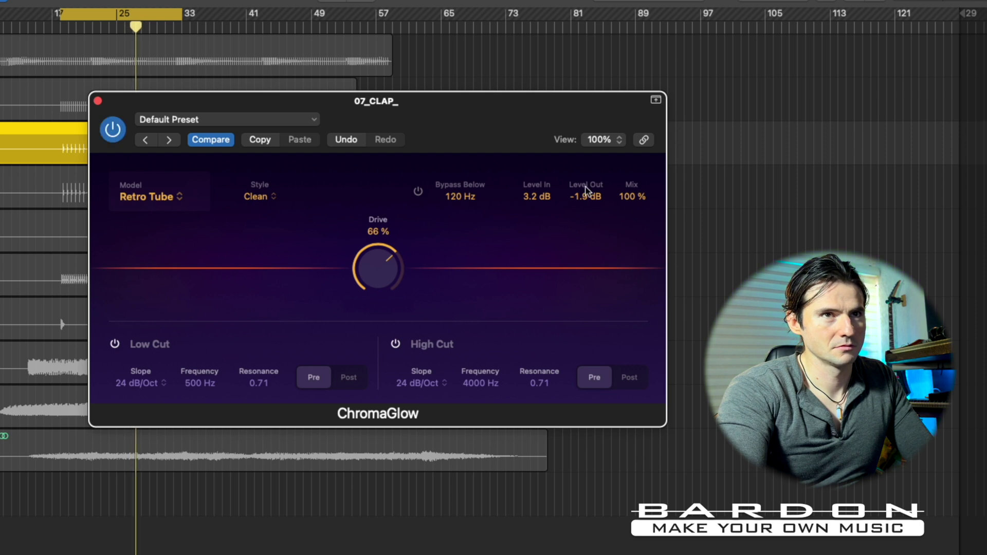
drag(586, 191, 583, 203)
click(113, 130)
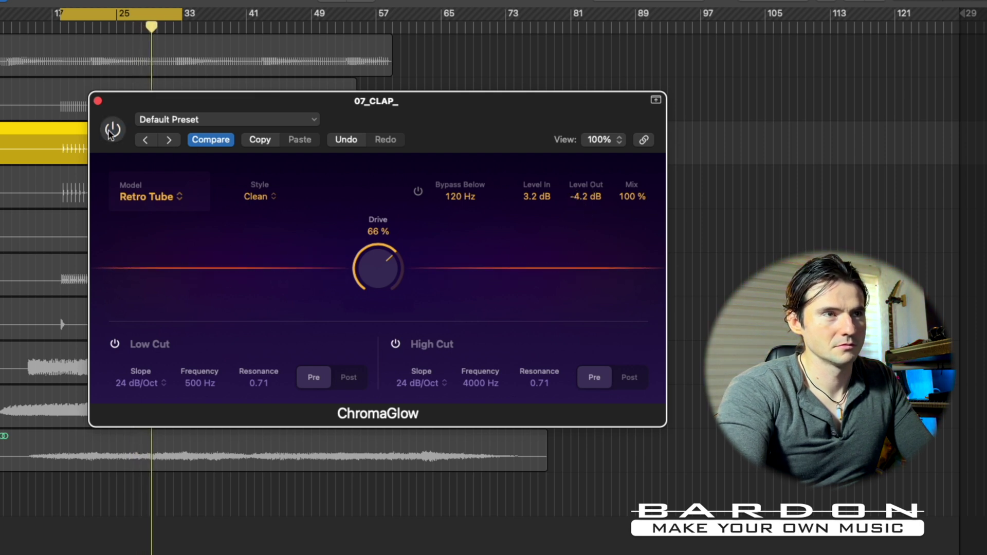
click(110, 132)
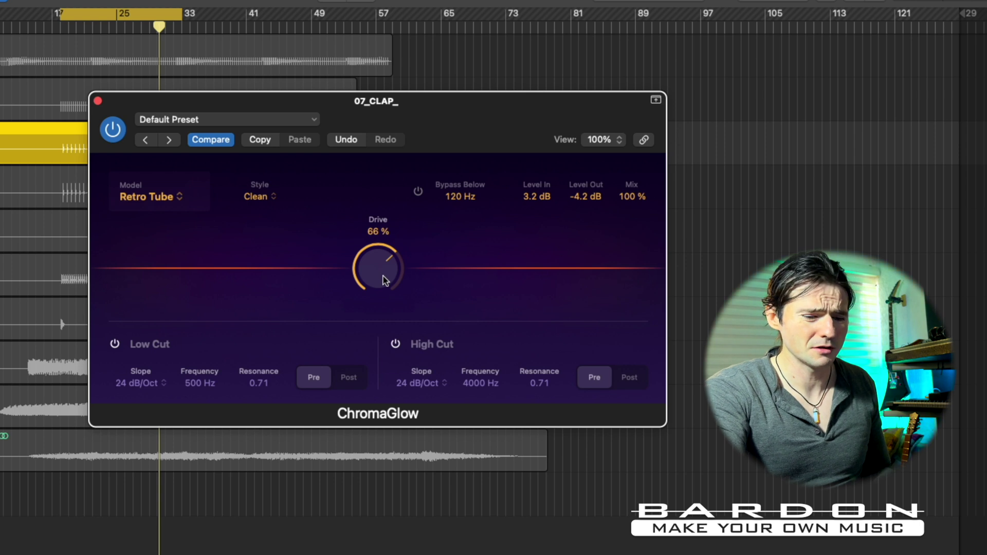
Step: Unsolo the clap, play the full mix and raise the clap's Drive to 69 %
key(super+a)
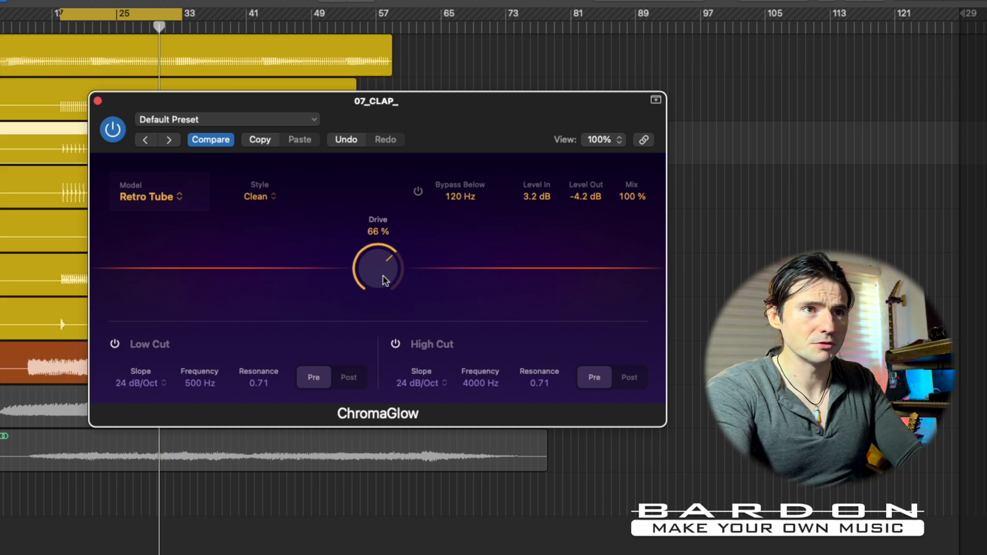
key(space)
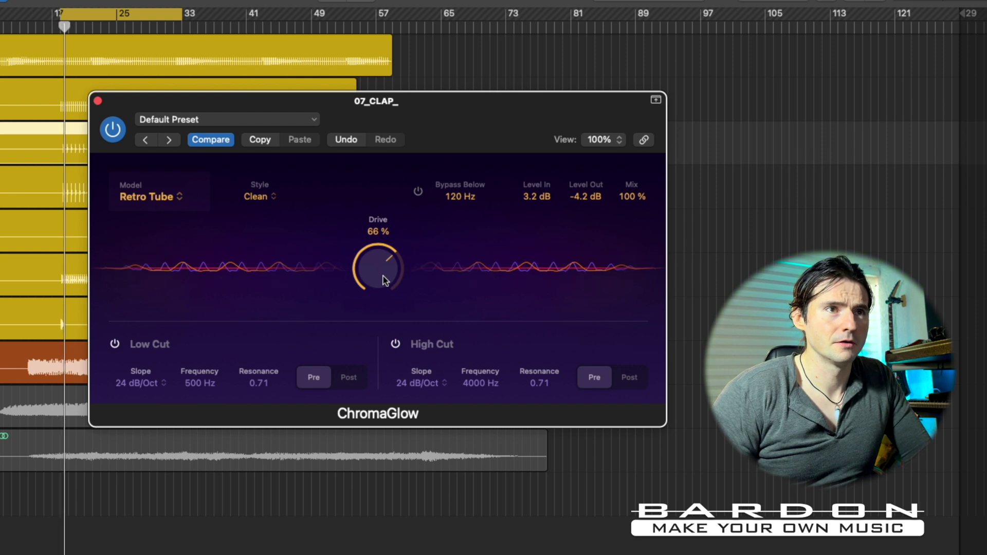
scroll(384, 280, up, 2)
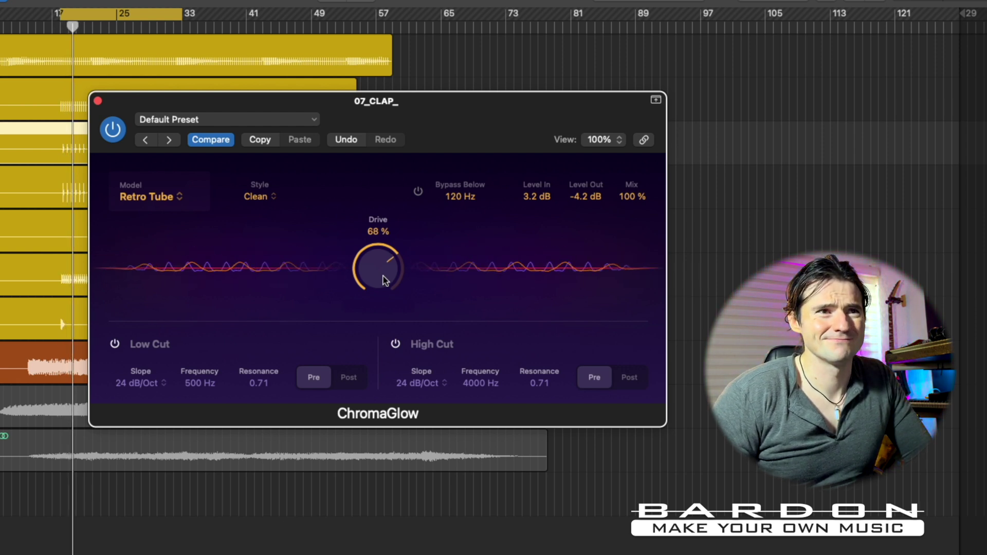
scroll(383, 276, up, 1)
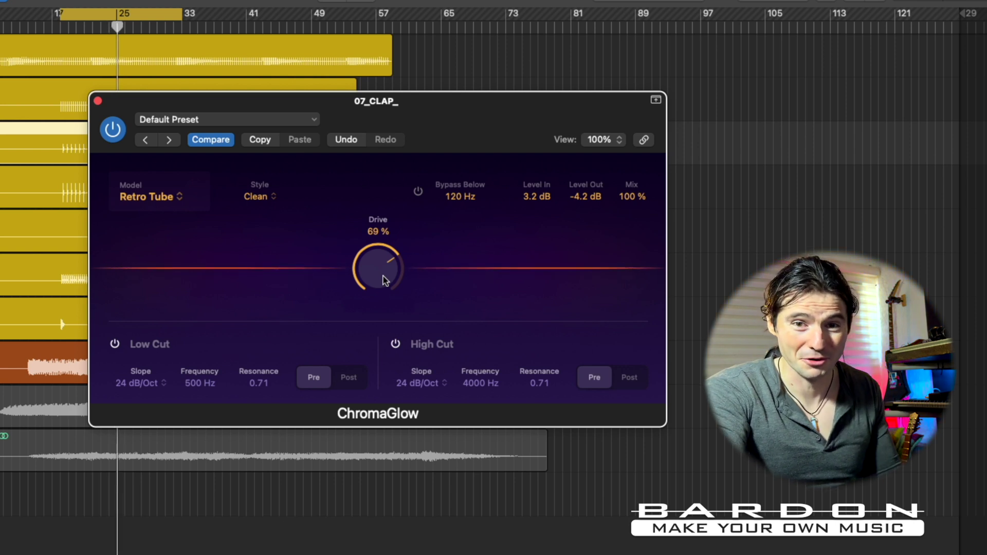
Step: Hide the plug-in window, show the mixer and select all channel strips from 02_KICK_ through 12_bASS_
key(v)
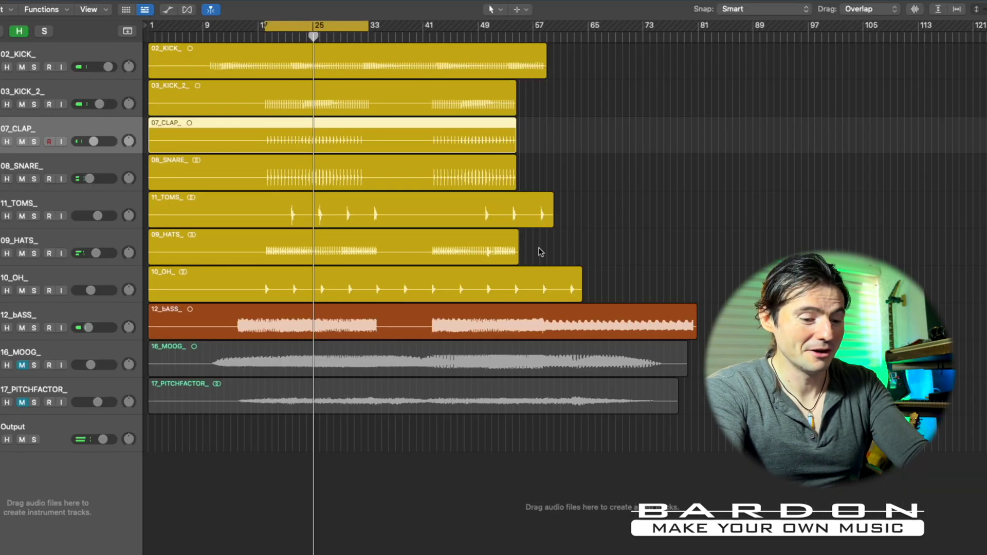
key(x)
scroll(255, 430, up, 5)
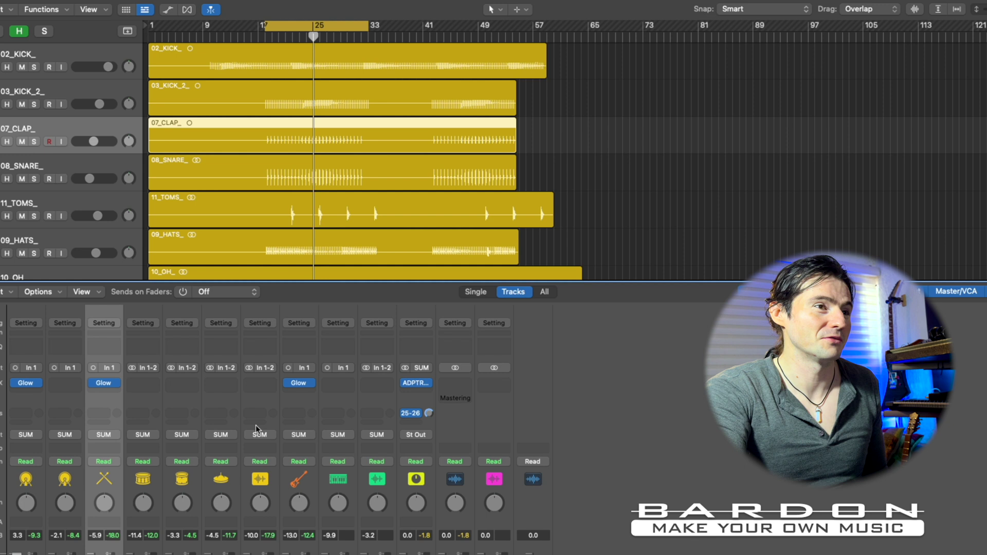
scroll(198, 520, down, 5)
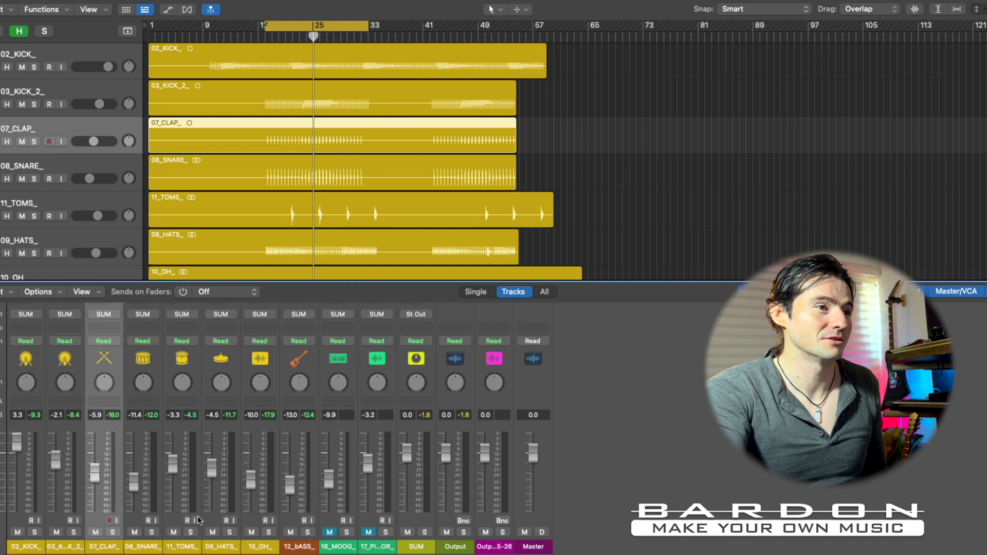
click(25, 547)
scroll(392, 551, up, 5)
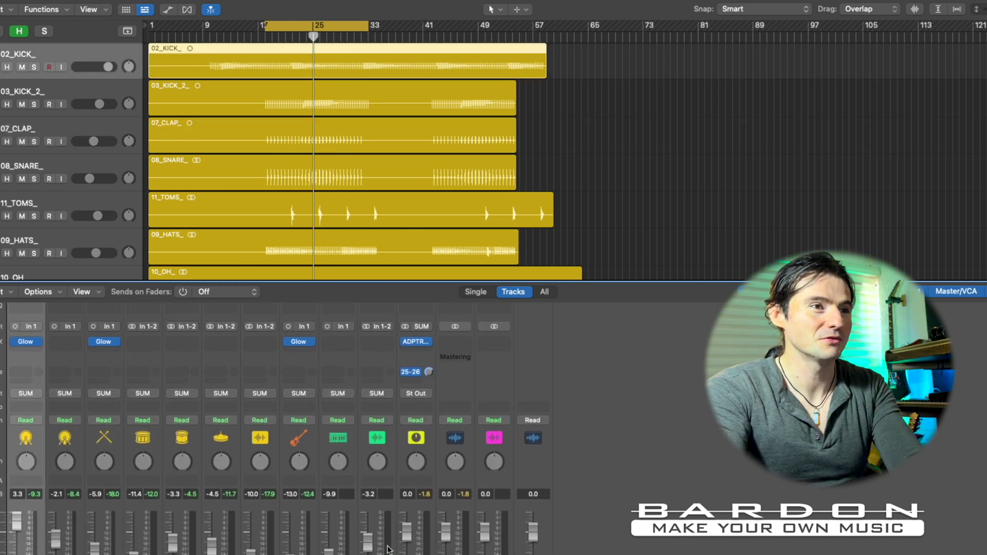
scroll(276, 552, down, 5)
scroll(301, 380, up, 5)
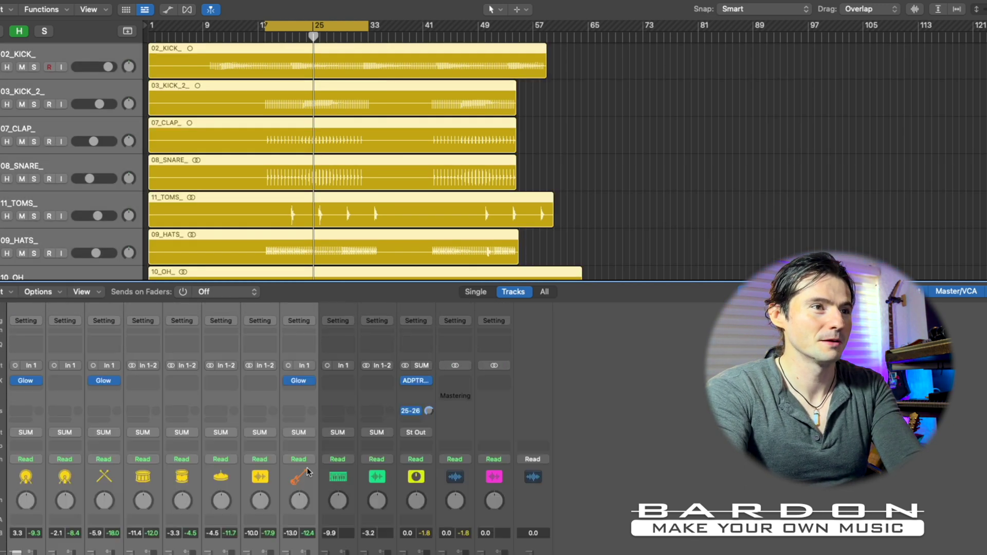
Step: Play the mix and compare it with ChromaGlow bypassed and active on the kick, clap and bass channels together
click(289, 382)
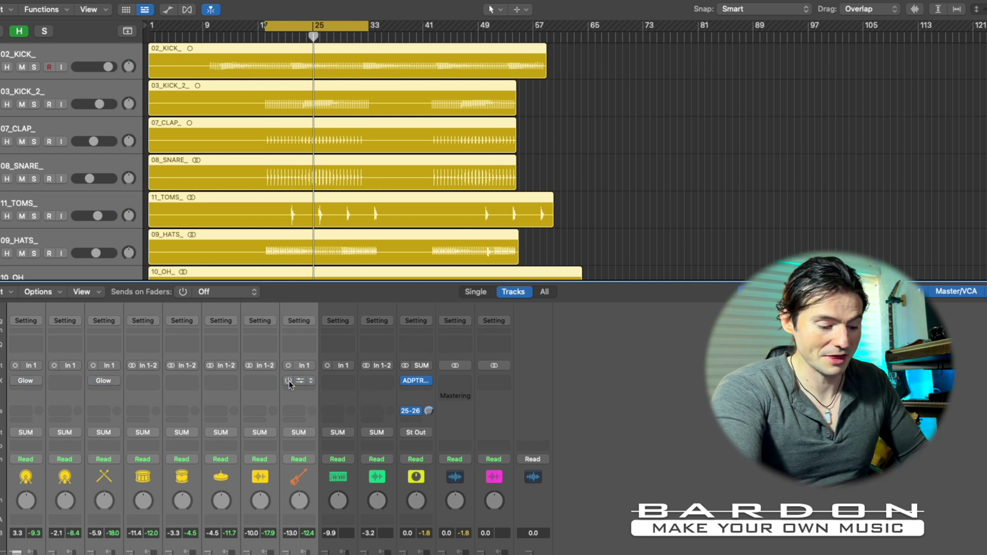
key(space)
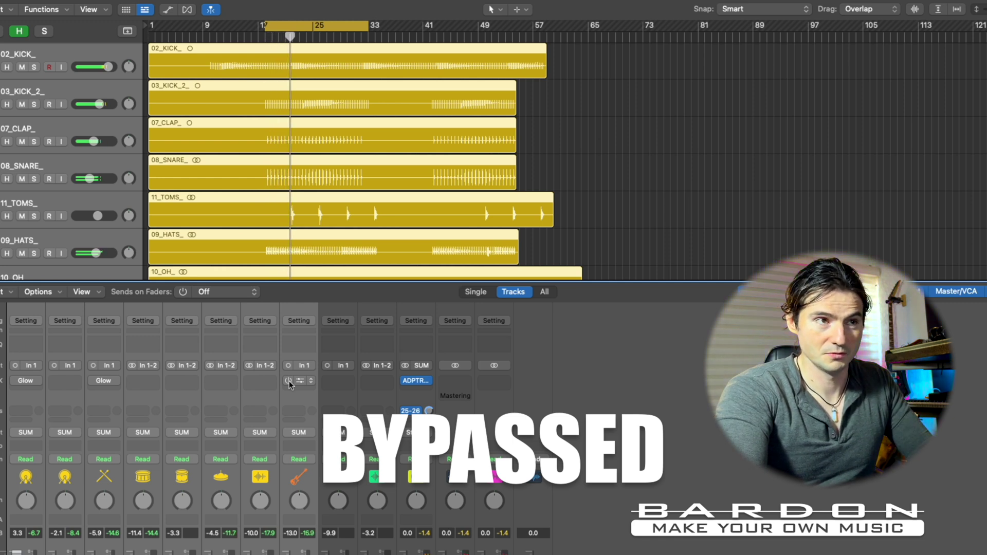
alt+click(289, 381)
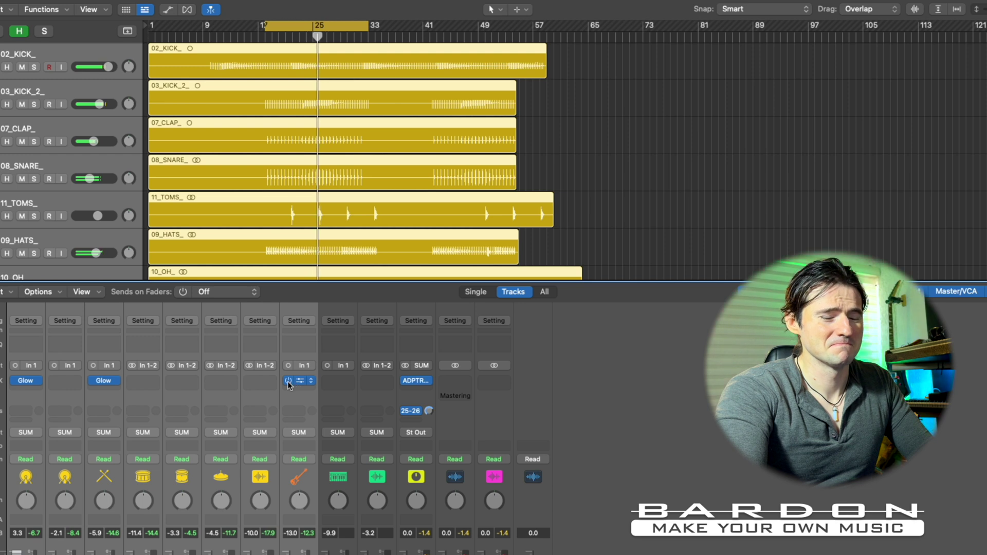
click(288, 381)
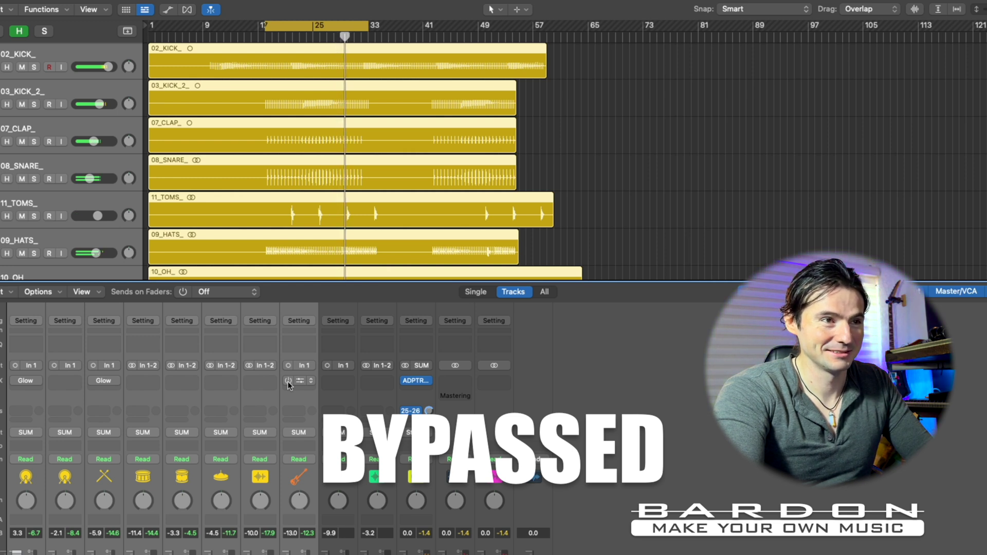
click(288, 381)
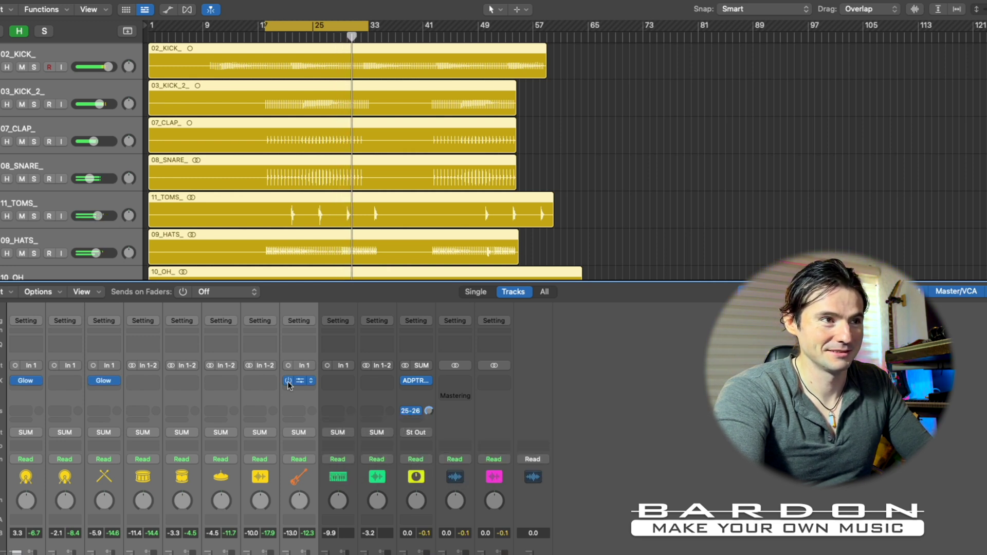